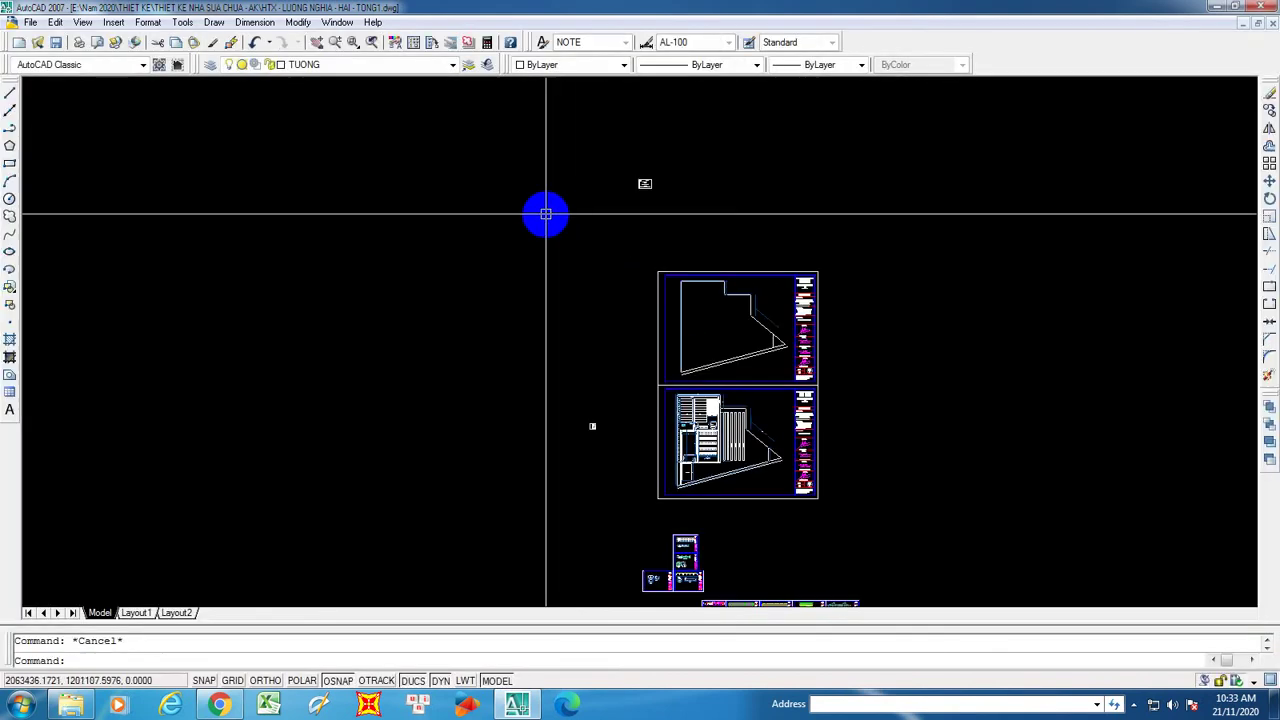
scroll(594, 274, "down", 5)
scroll(652, 391, "up", 10)
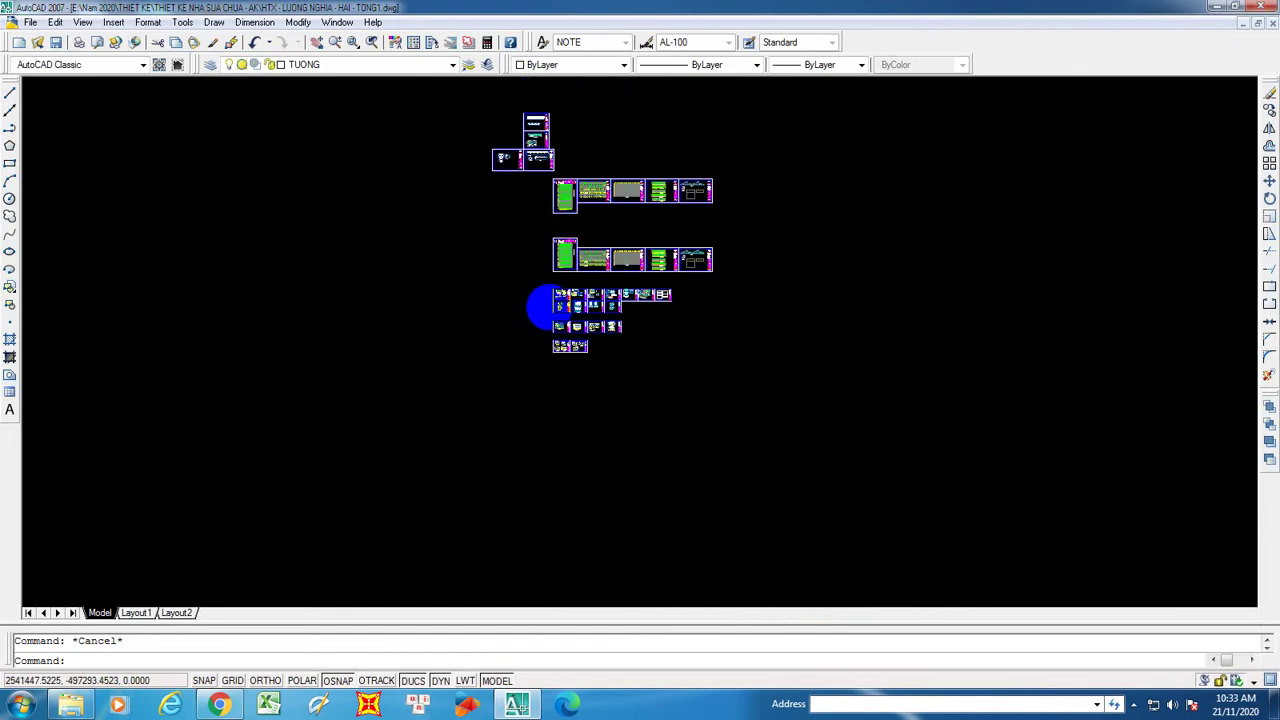
scroll(588, 265, "up", 10)
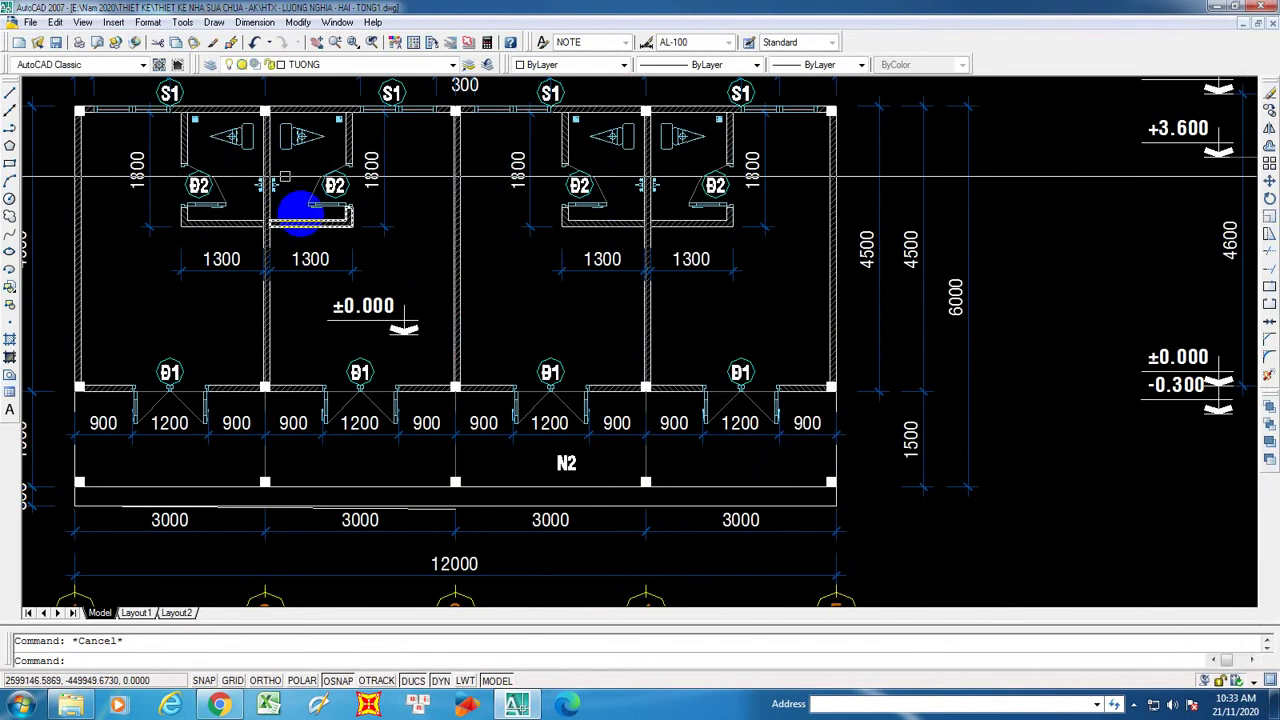
scroll(237, 138, "down", 15)
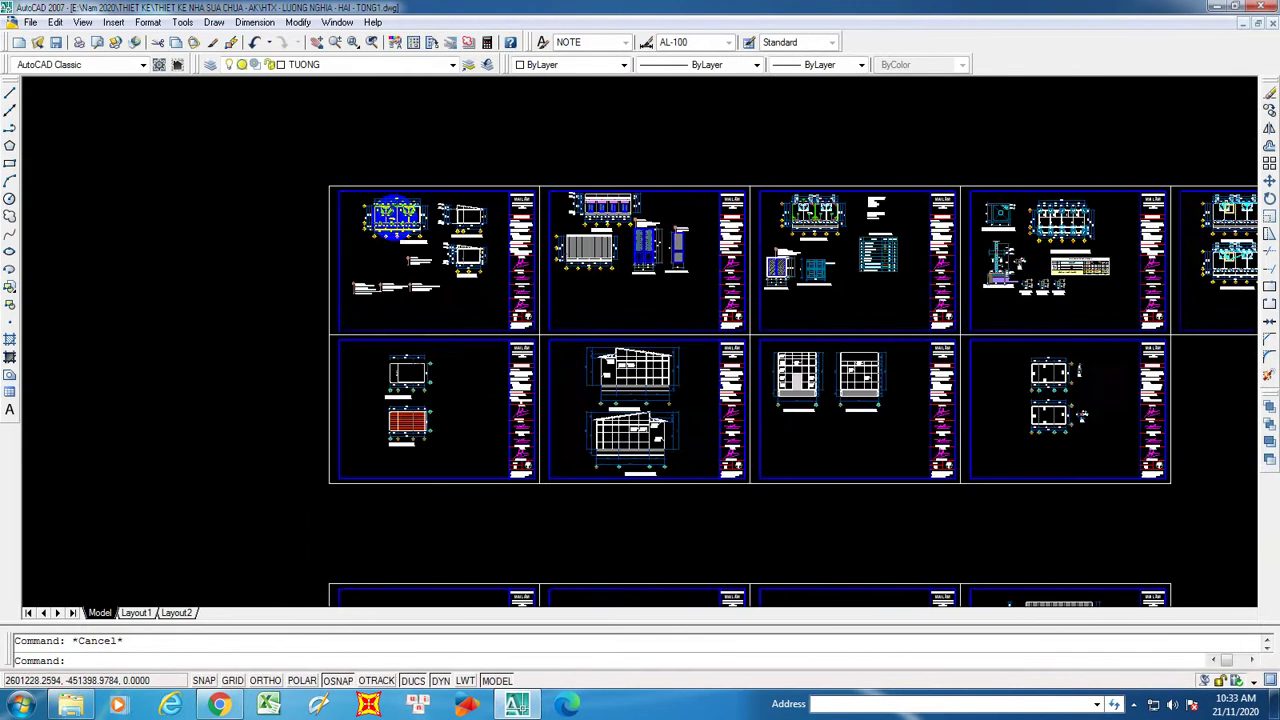
- Load all the AutoLISP files from the MODUL AUTOLISP folder into the drawing session
type("ap")
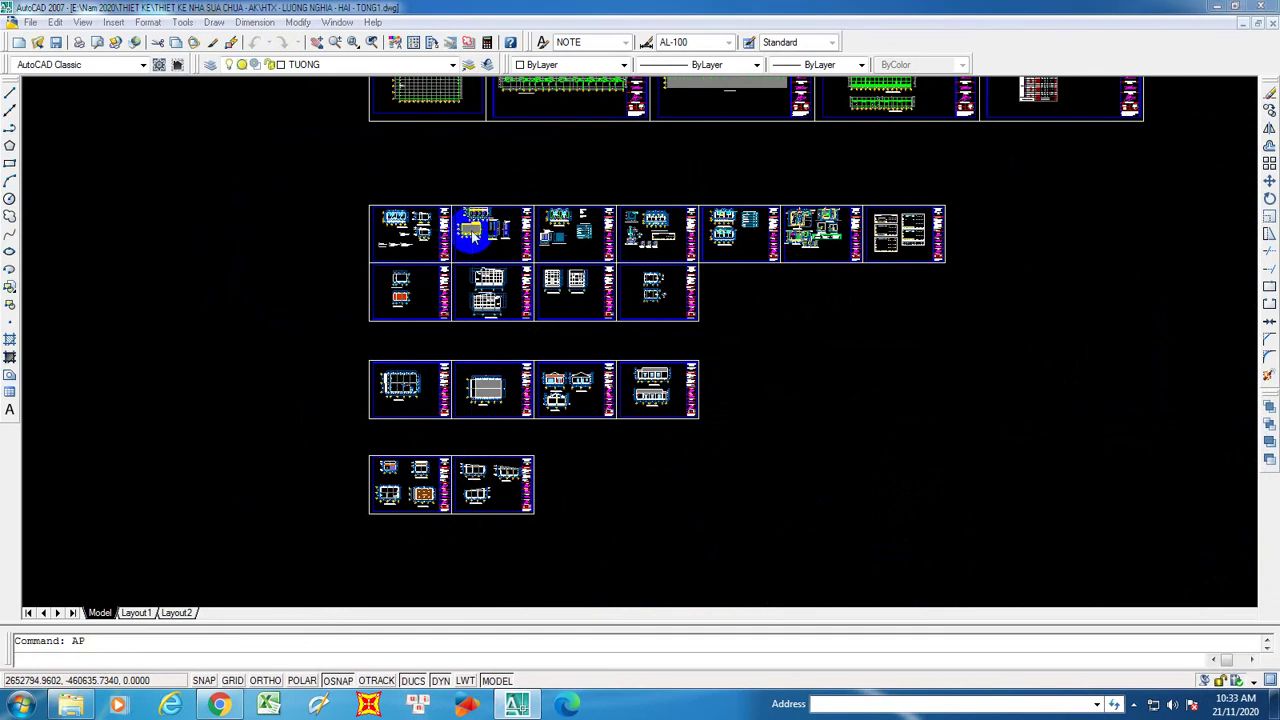
key("Return")
key("ctrl+a")
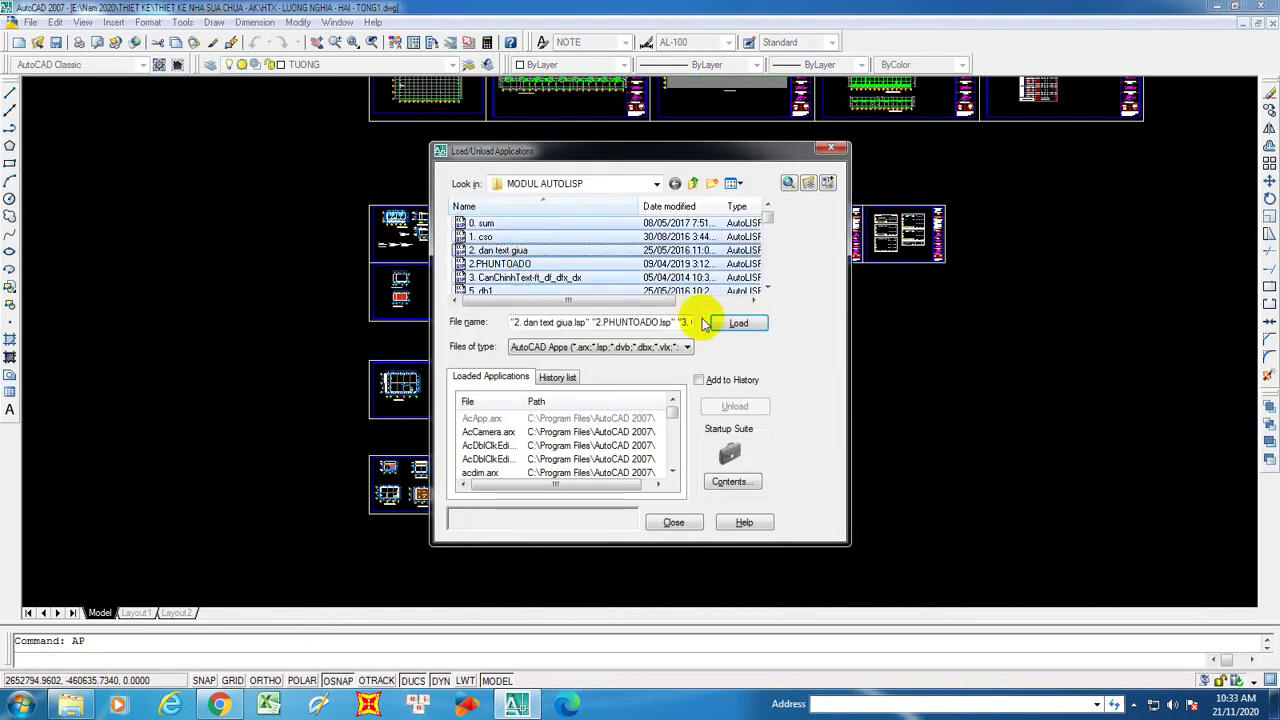
left_click(740, 324)
left_click(673, 522)
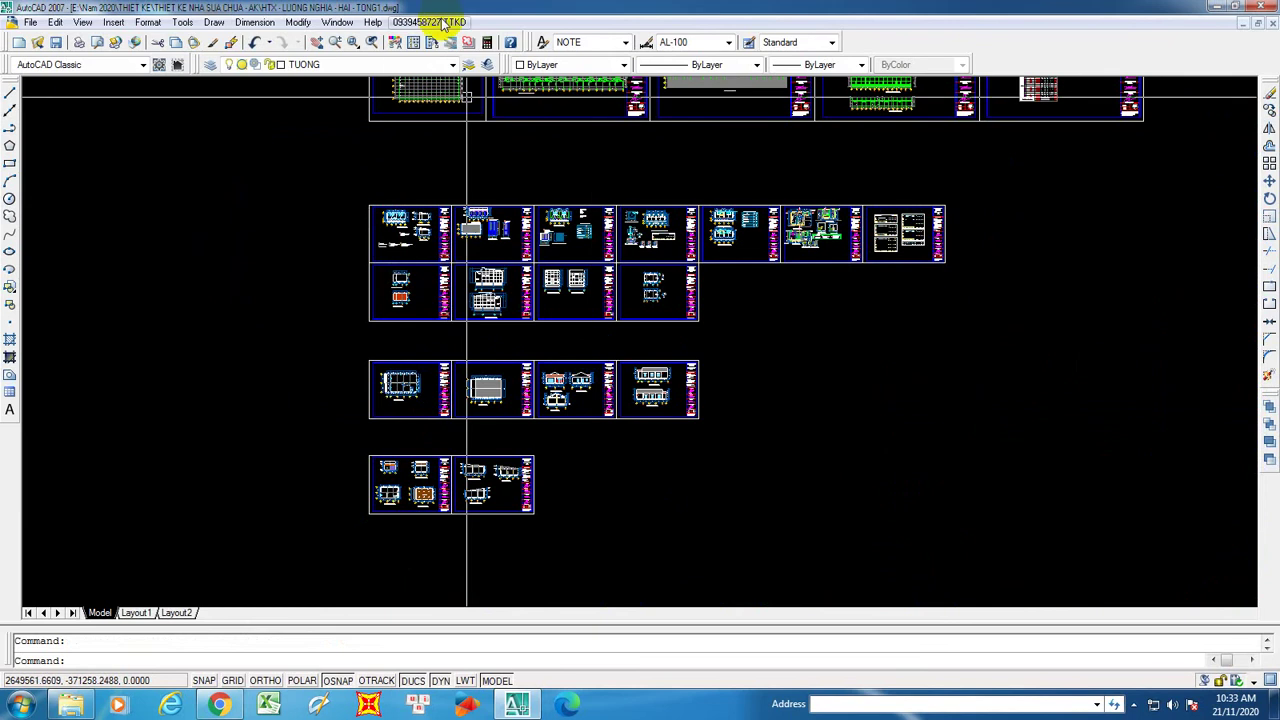
- Count the blocks in the two-row group of sheets and place a statistics table with block symbols and text height 700 beside the sheets
left_click(441, 22)
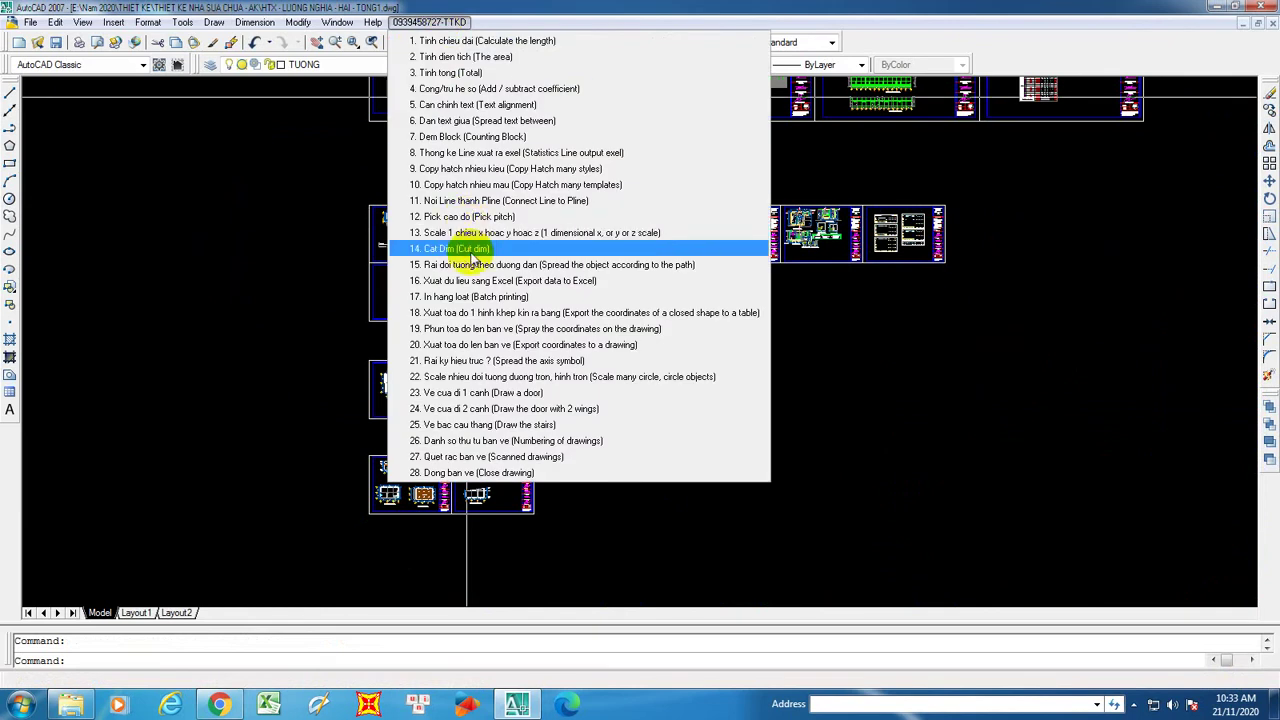
left_click(468, 136)
left_click(705, 392)
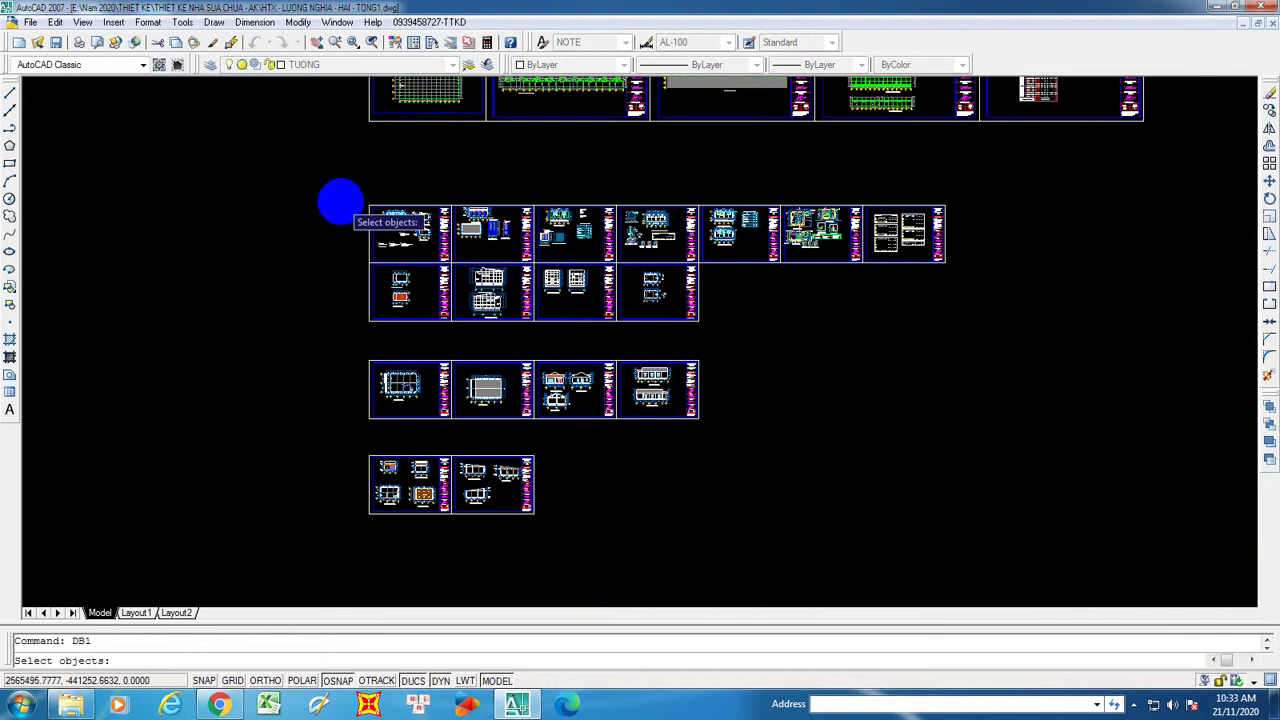
left_click(307, 182)
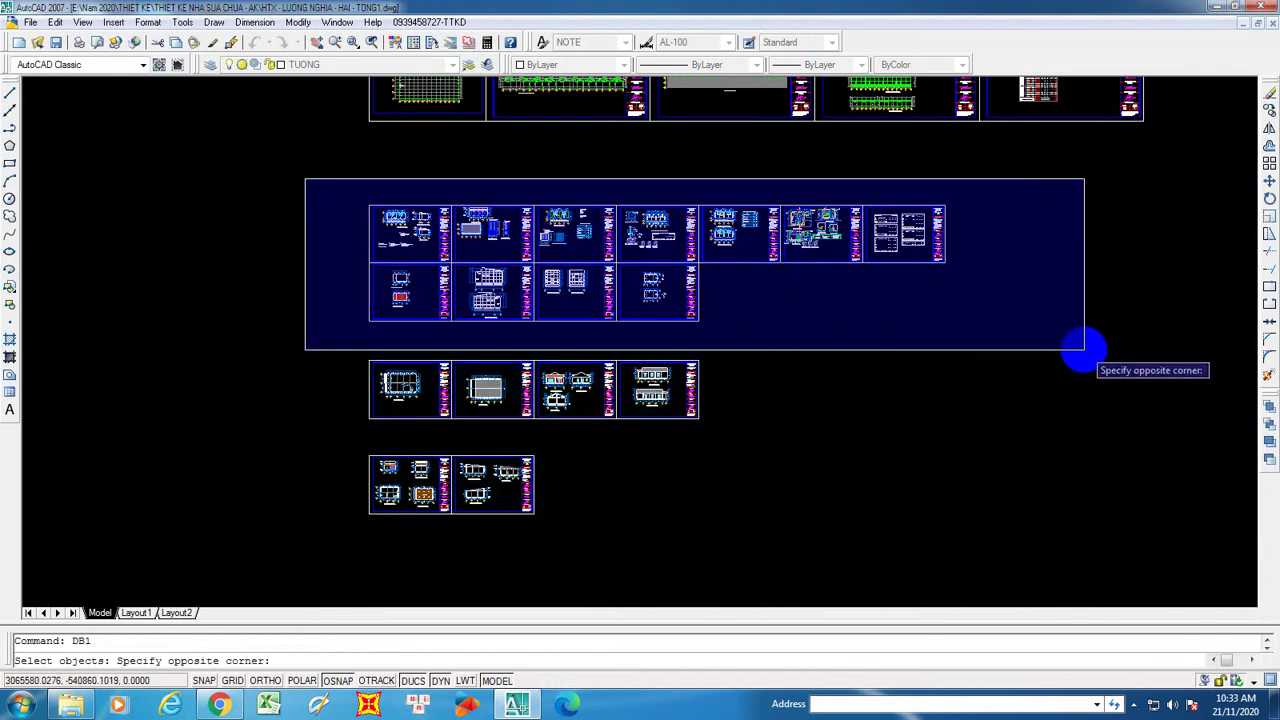
left_click(1075, 332)
key("space")
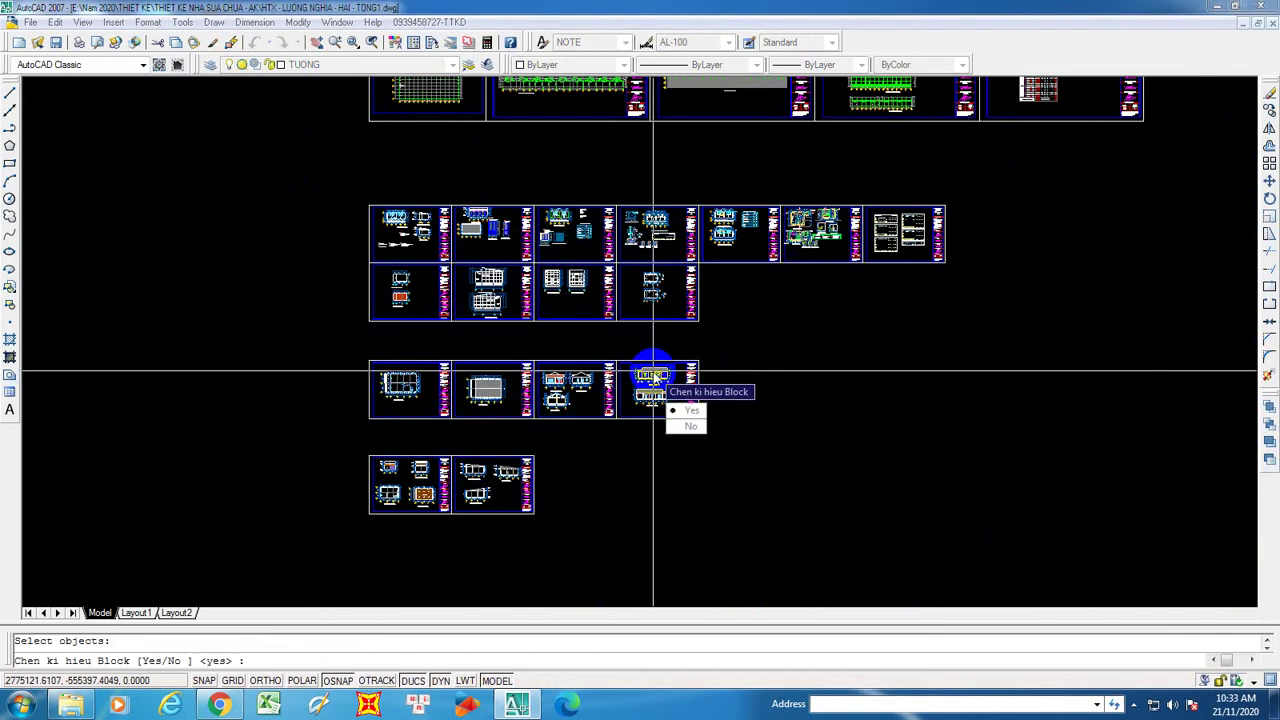
key("space")
type("700")
key("Return")
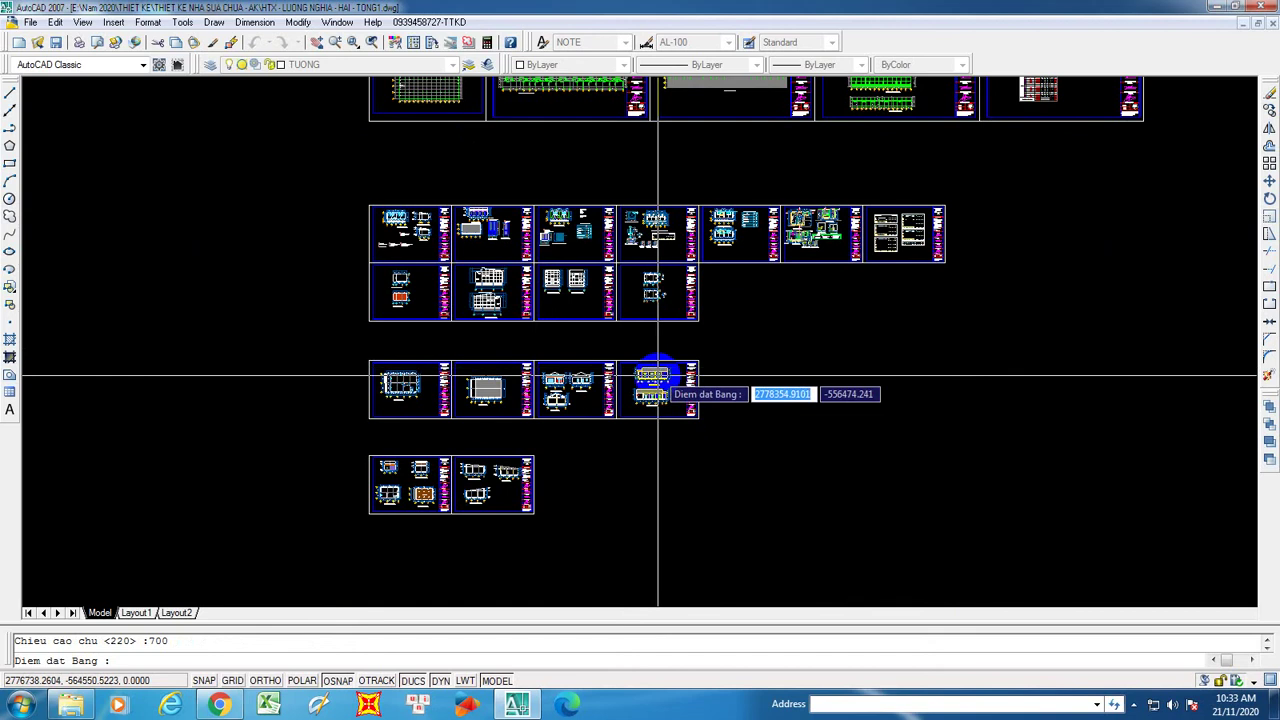
left_click(788, 358)
- Explode the Bang thong ke block statistics table
scroll(880, 430, "up", 3)
scroll(705, 360, "up", 3)
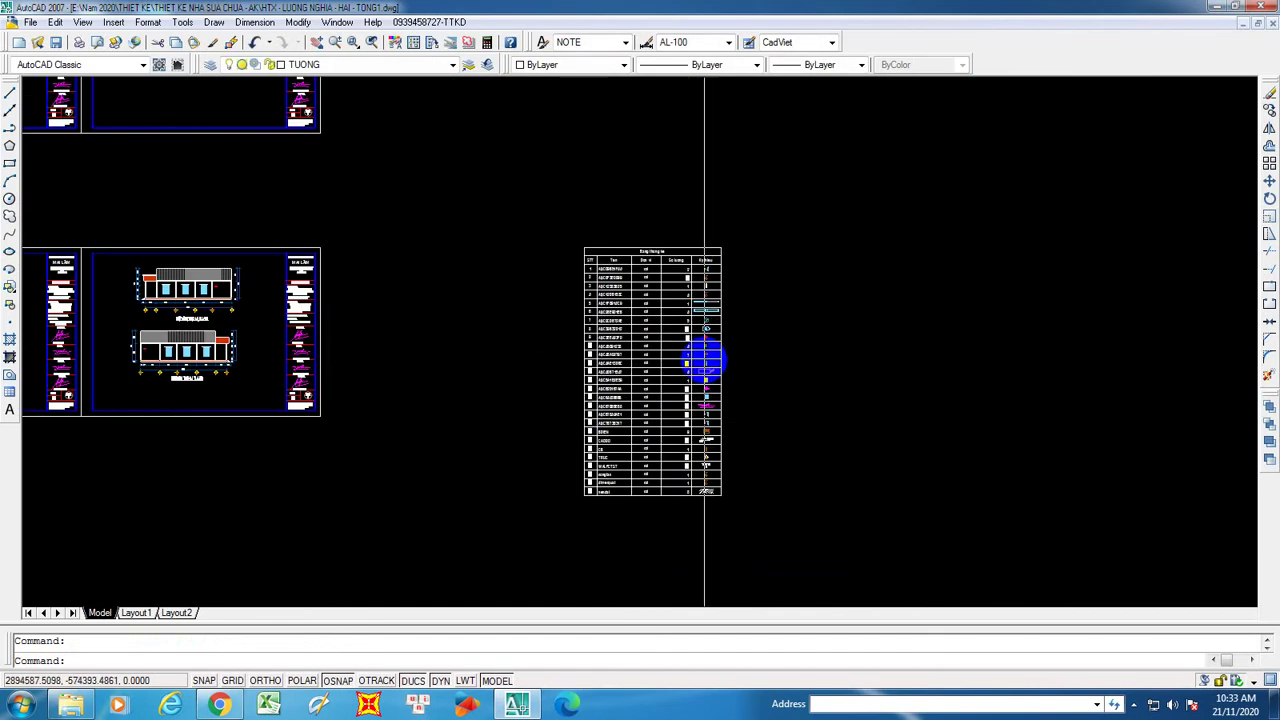
scroll(705, 360, "up", 3)
scroll(586, 91, "up", 4)
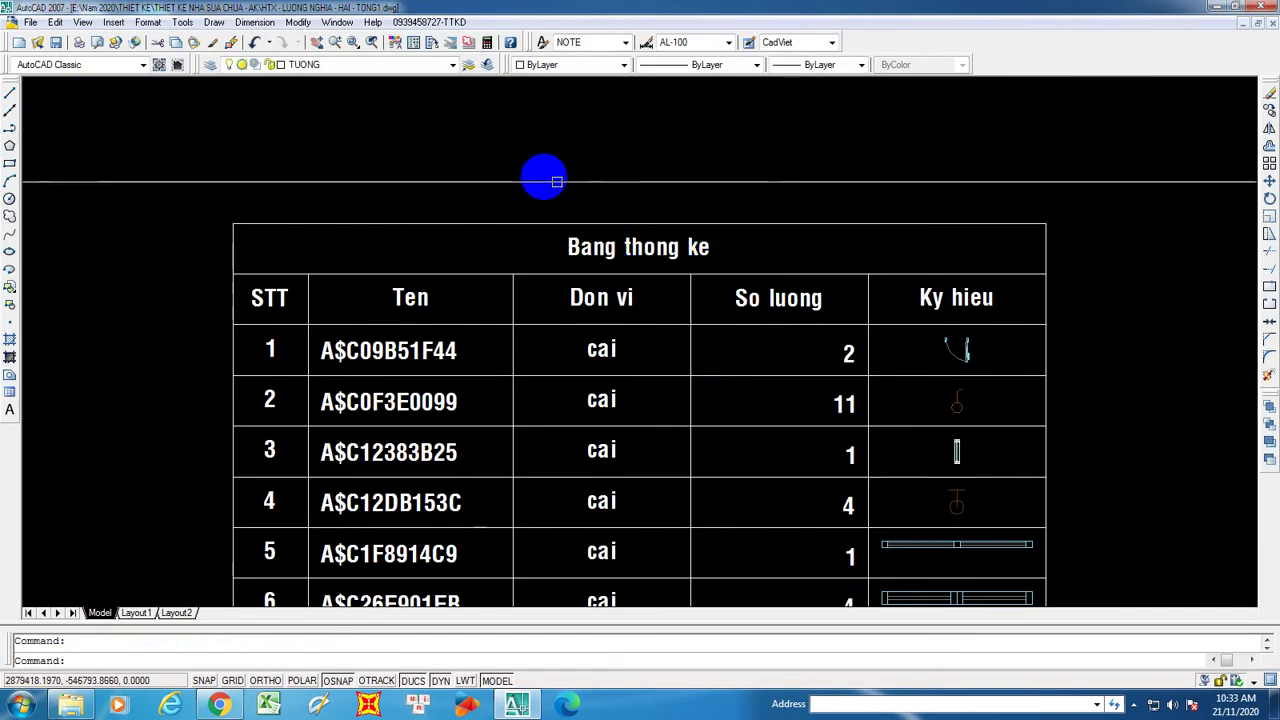
scroll(557, 181, "down", 6)
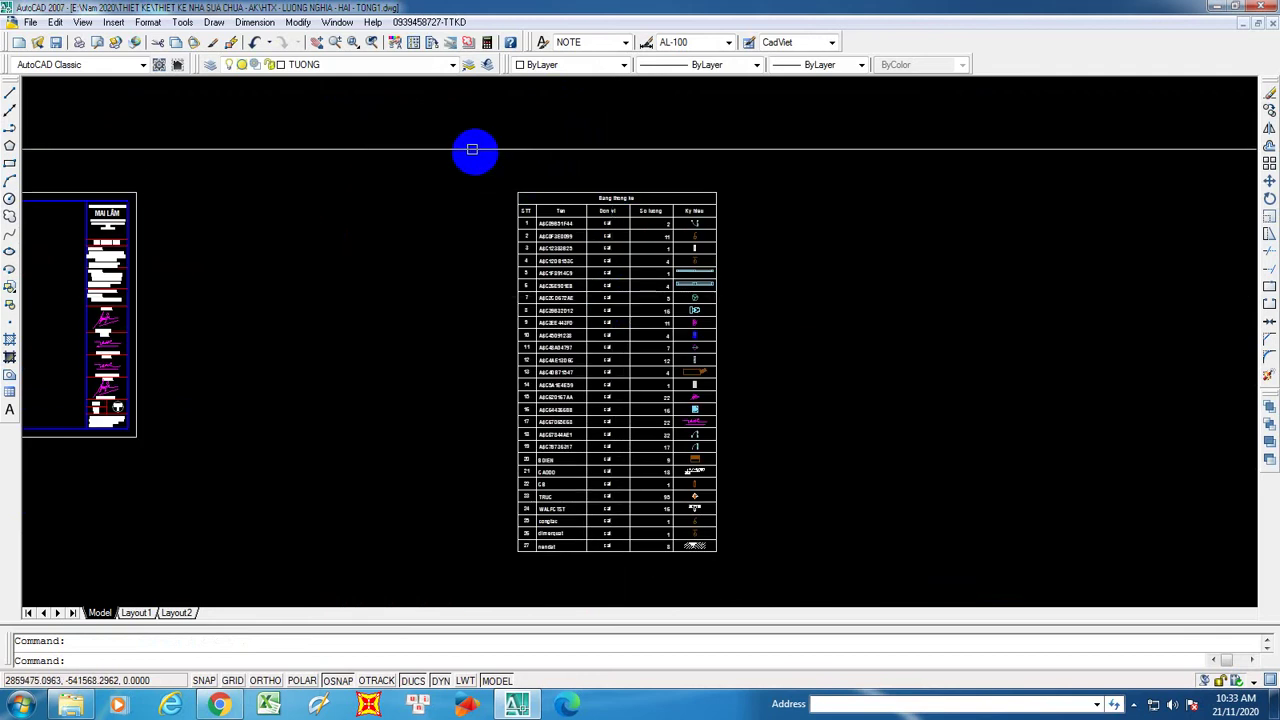
left_click(472, 149)
left_click(806, 569)
type("x")
key("Return")
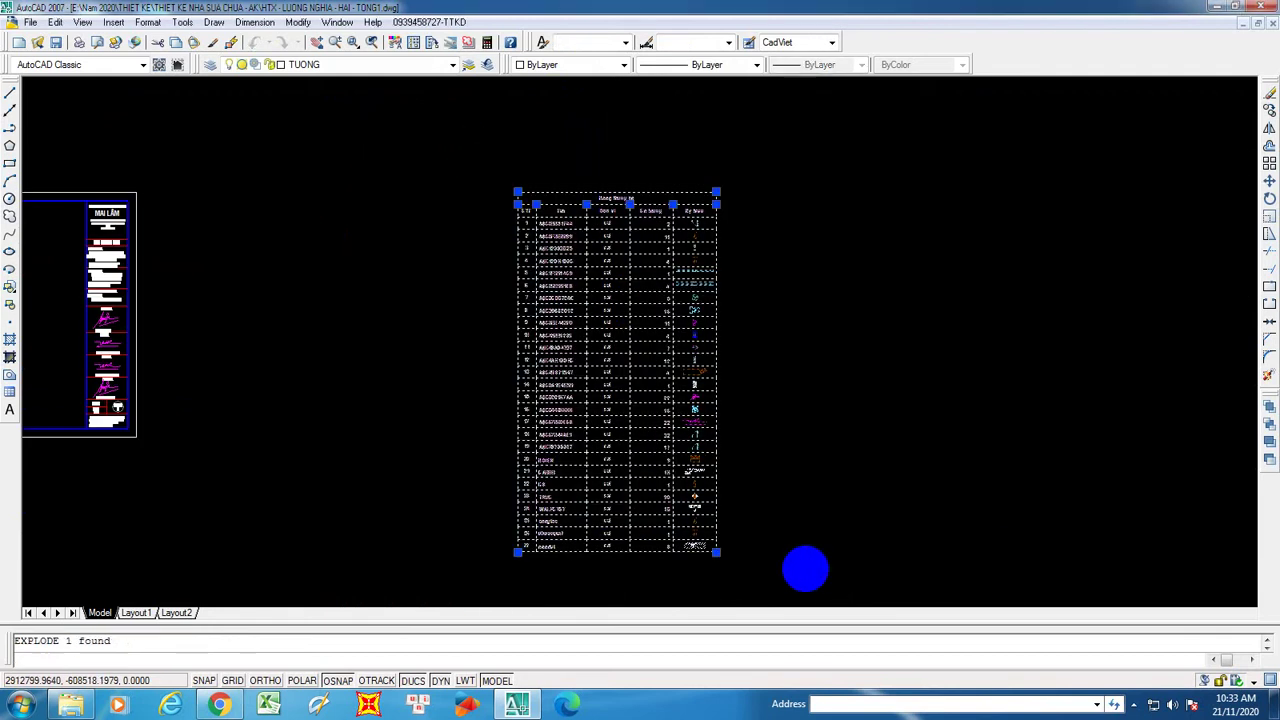
- Export the whole statistics table to Excel as HTX - LUONG NGHIA - HAI - TONG1.xls
left_click(450, 22)
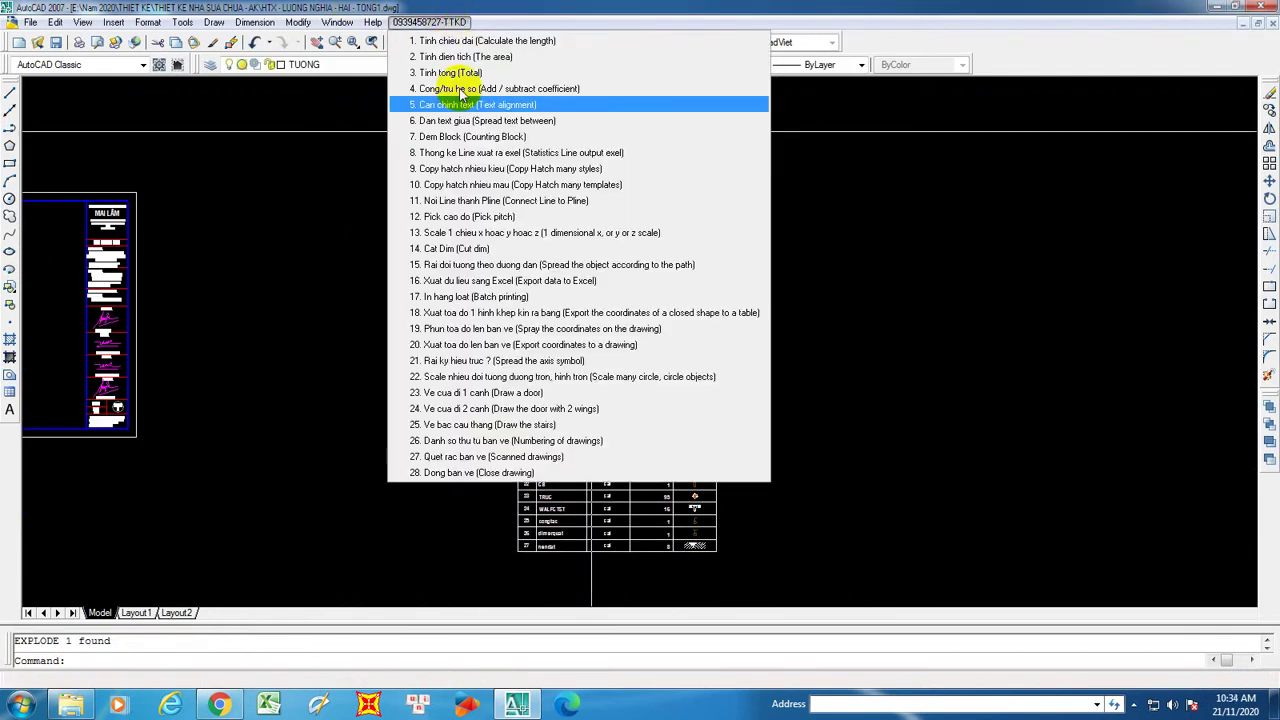
left_click(472, 281)
left_click(702, 392)
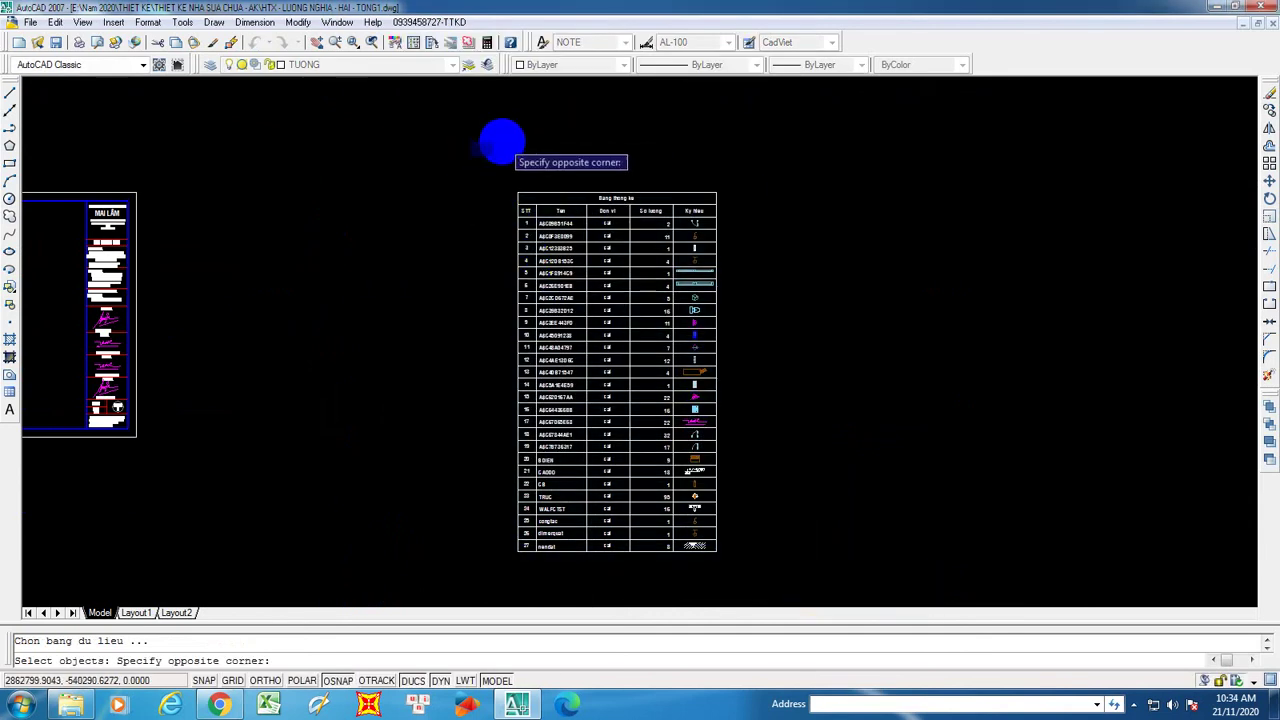
left_click(502, 140)
left_click(777, 143)
left_click(436, 576)
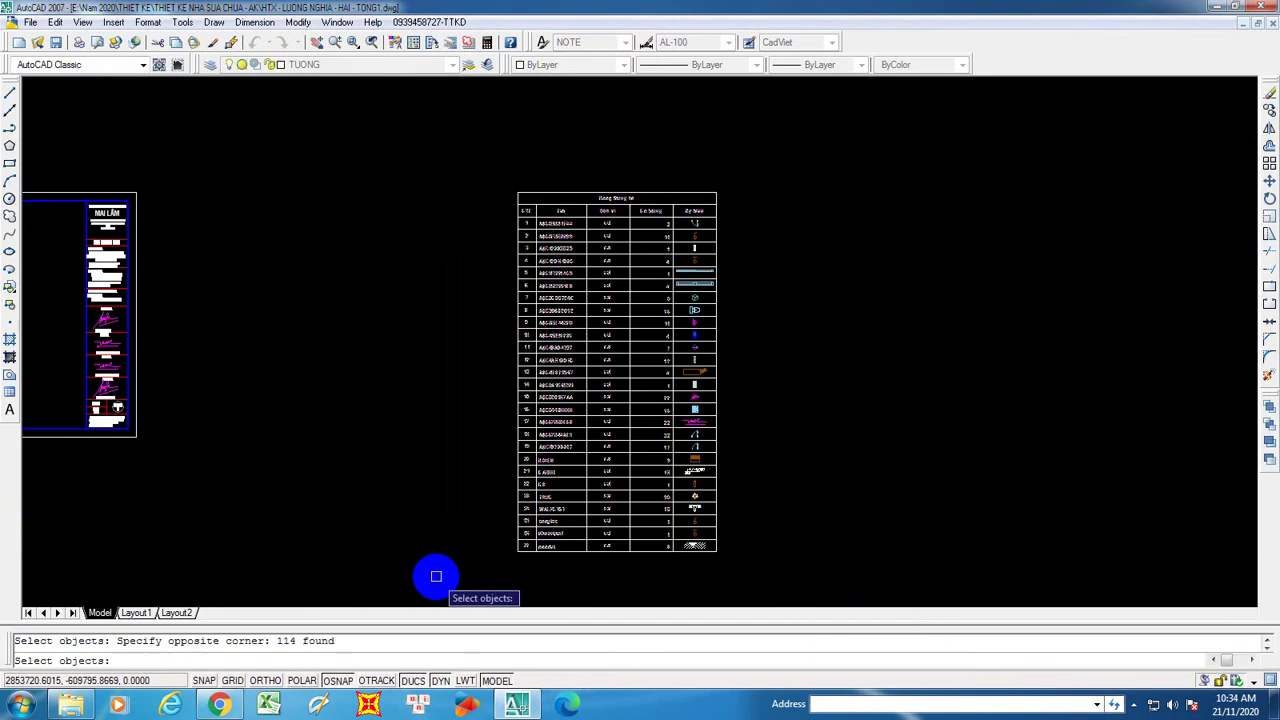
key("Return")
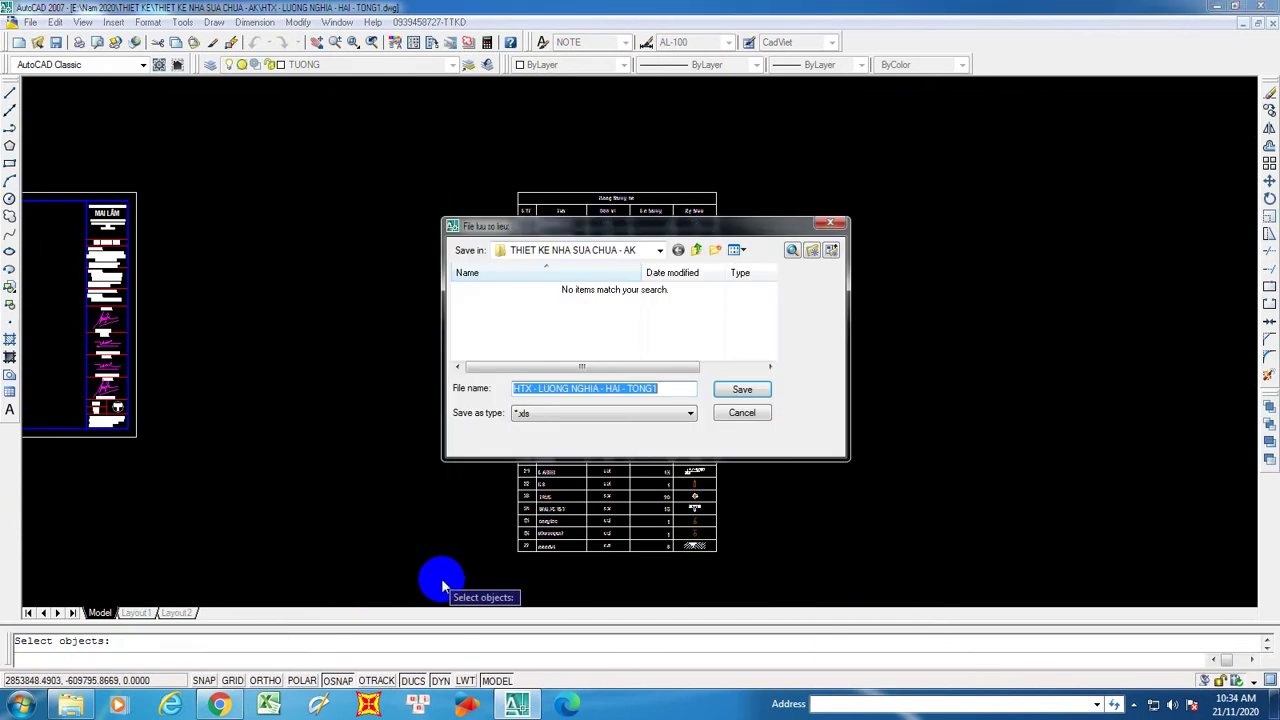
left_click(735, 403)
- Open the exported HTX - LUONG NGHIA - HAI - TONG1 spreadsheet in Excel from its folder, accepting the file format warning
left_click(71, 708)
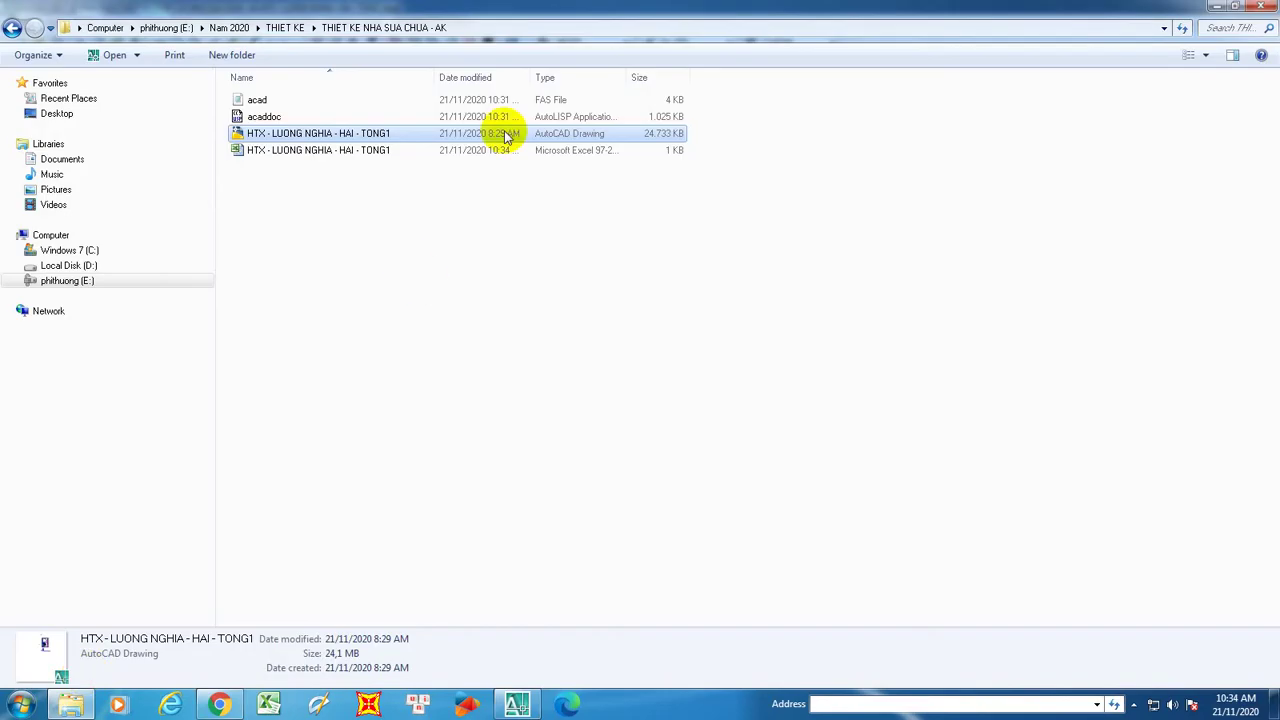
left_click(313, 152)
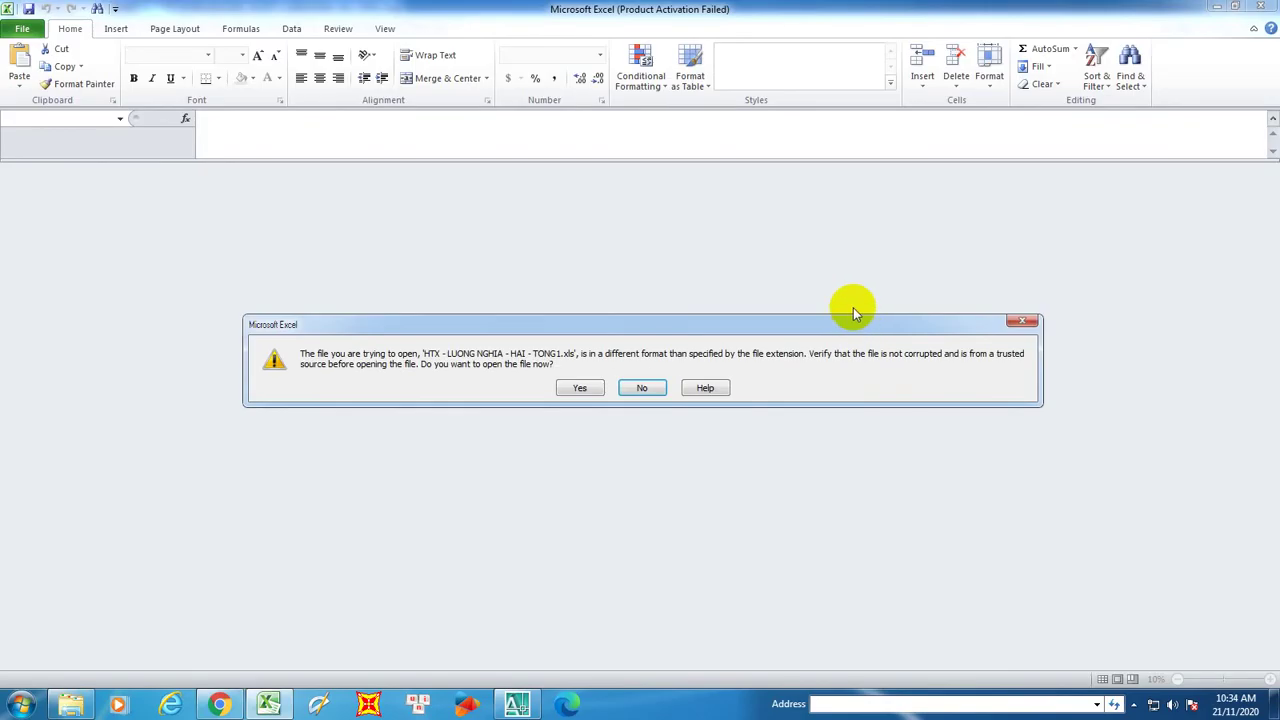
left_click(578, 387)
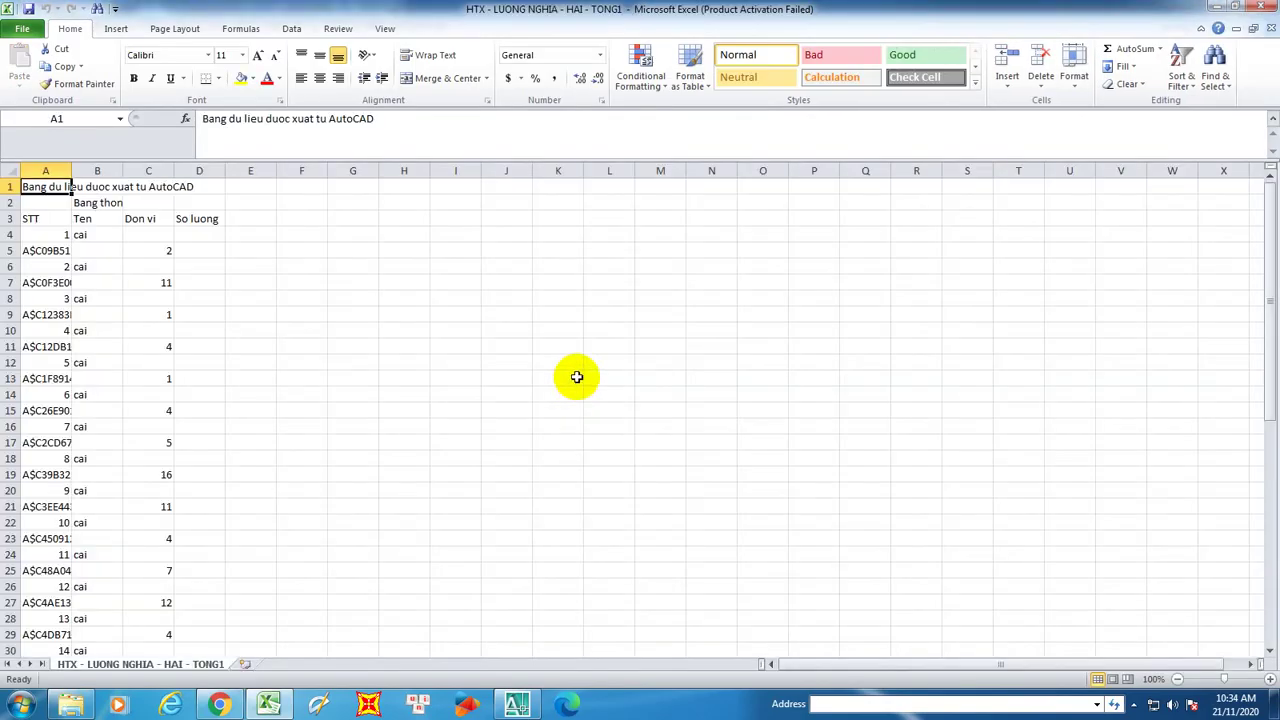
left_click(799, 502)
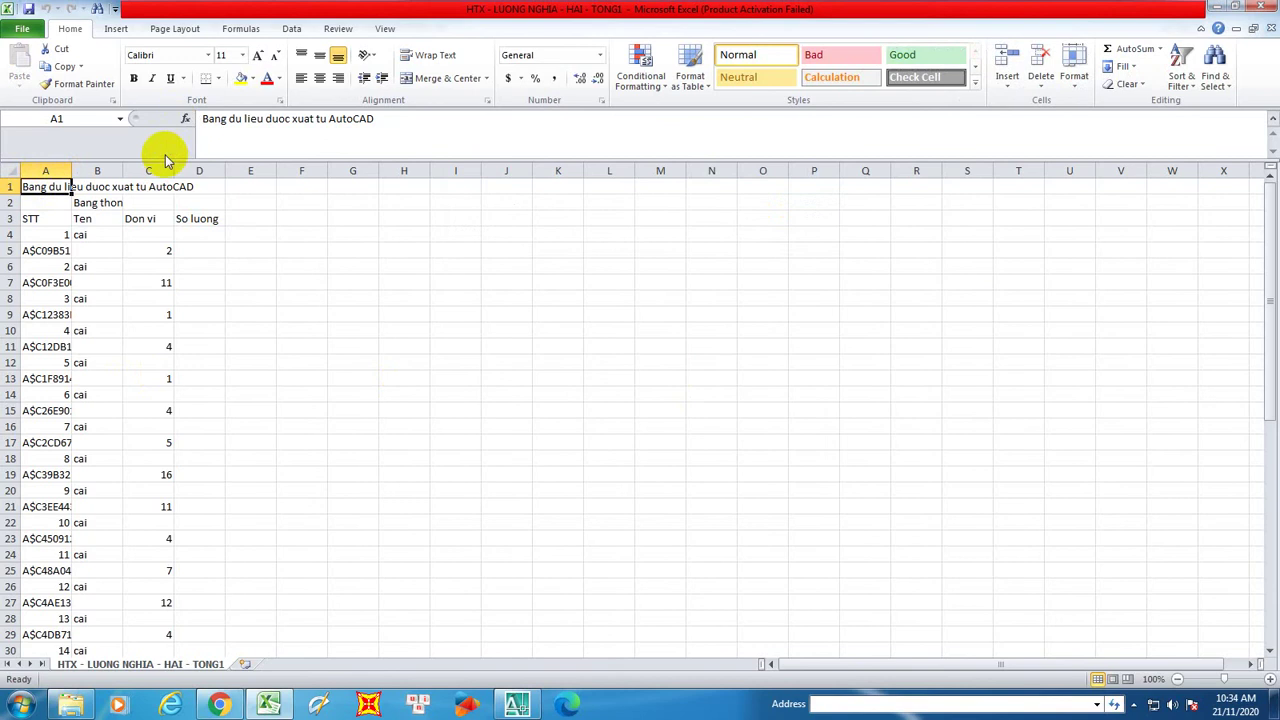
- Widen column A to fit the block names and examine all the exported rows
left_click_drag(71, 168, 173, 167)
scroll(334, 314, "down", 12)
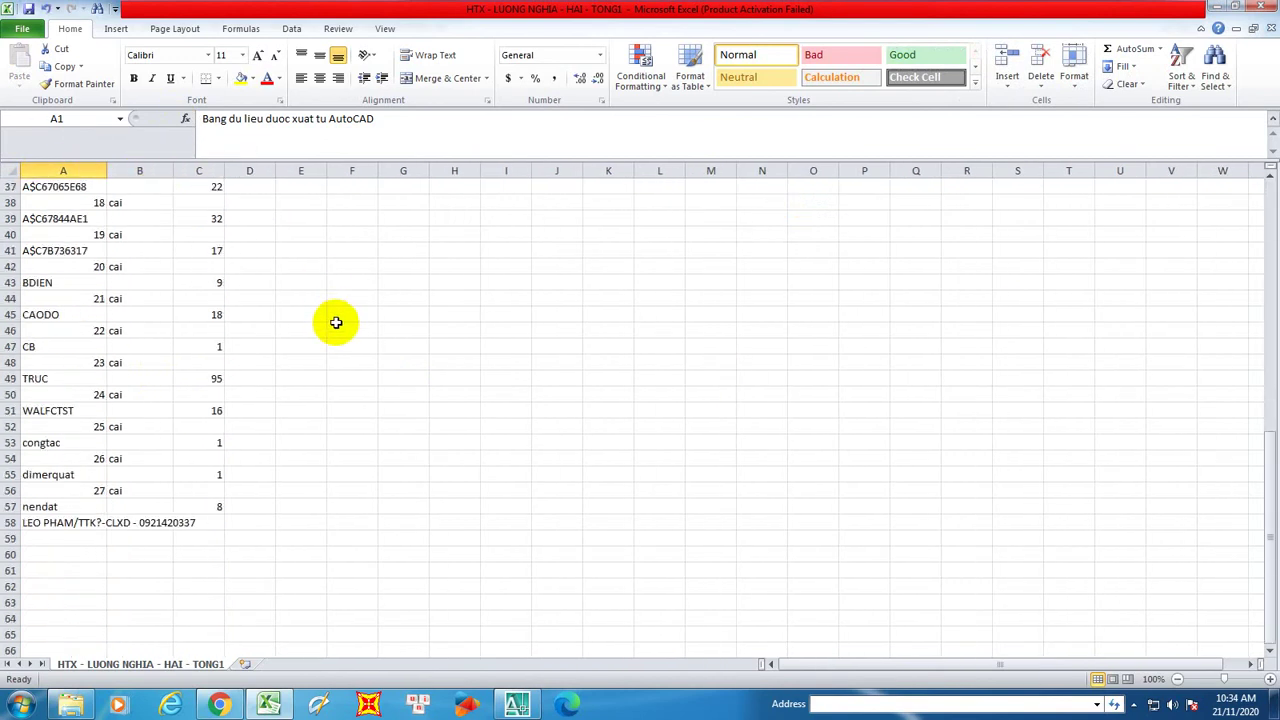
scroll(336, 322, "down", 2)
scroll(335, 330, "up", 14)
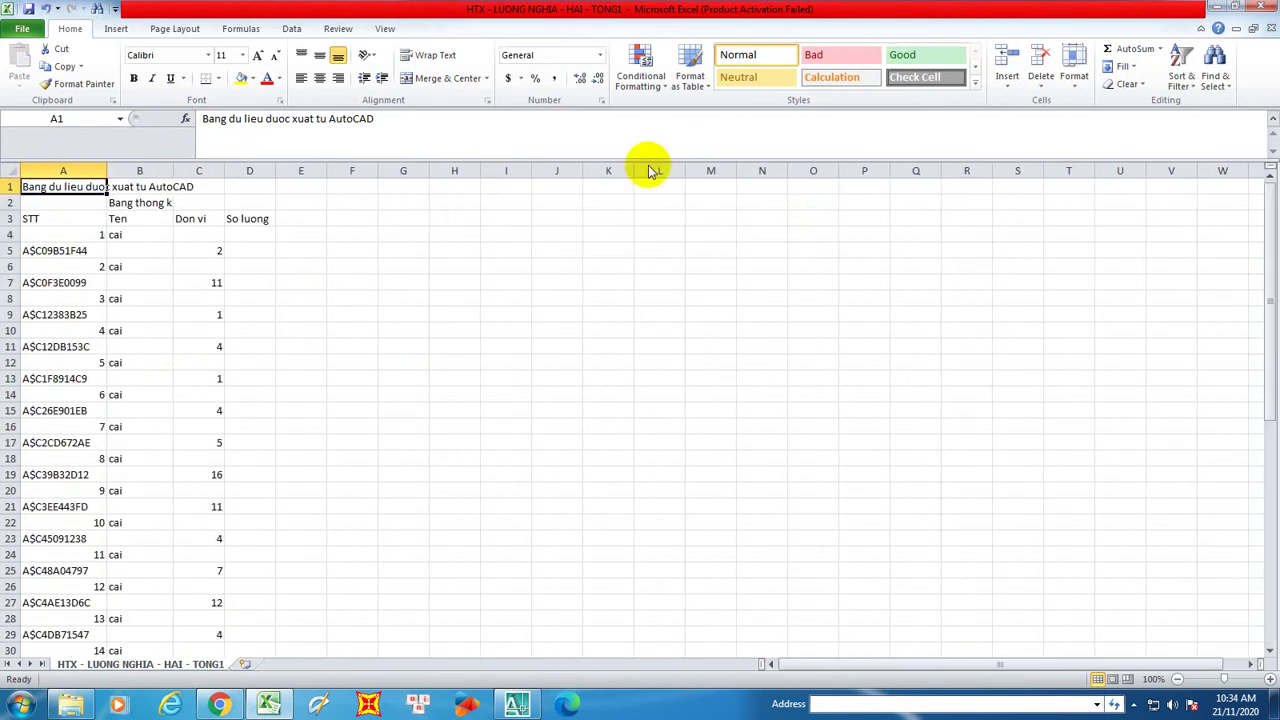
- Close the Excel workbook and the folder window to return to the AutoCAD drawing
key("alt+F4")
left_click(636, 374)
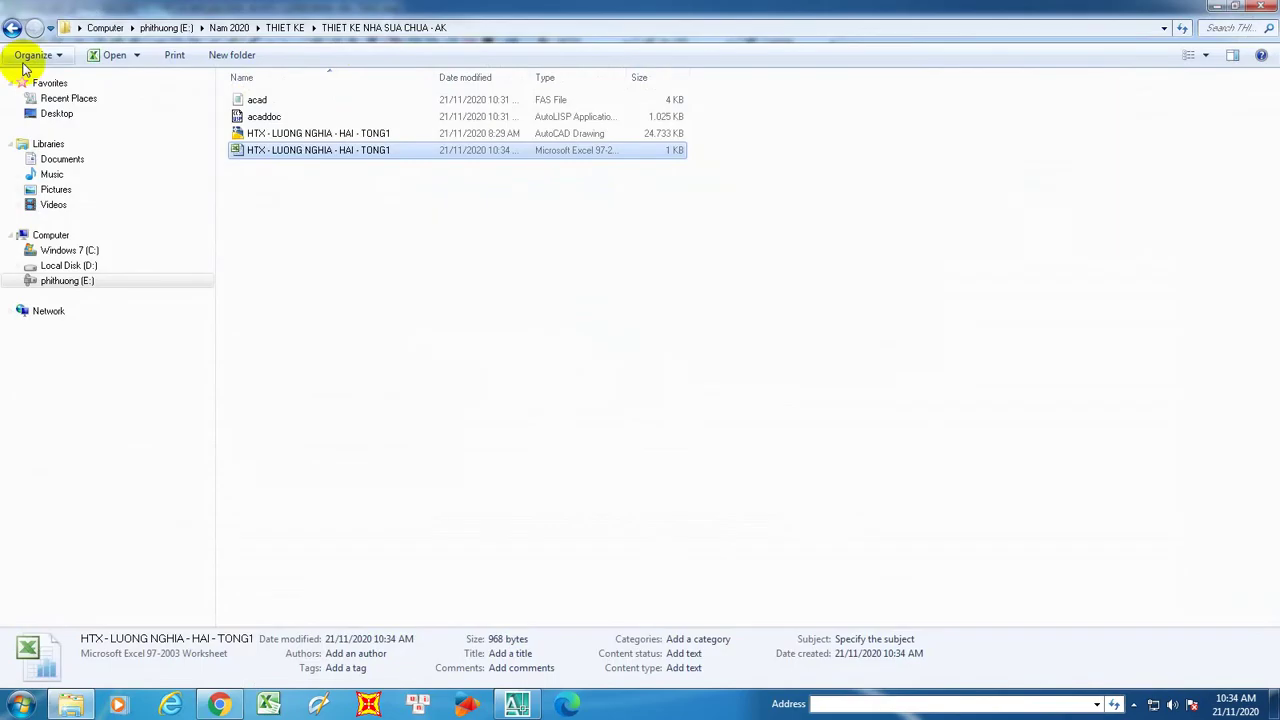
left_click(1263, 8)
left_click(386, 420)
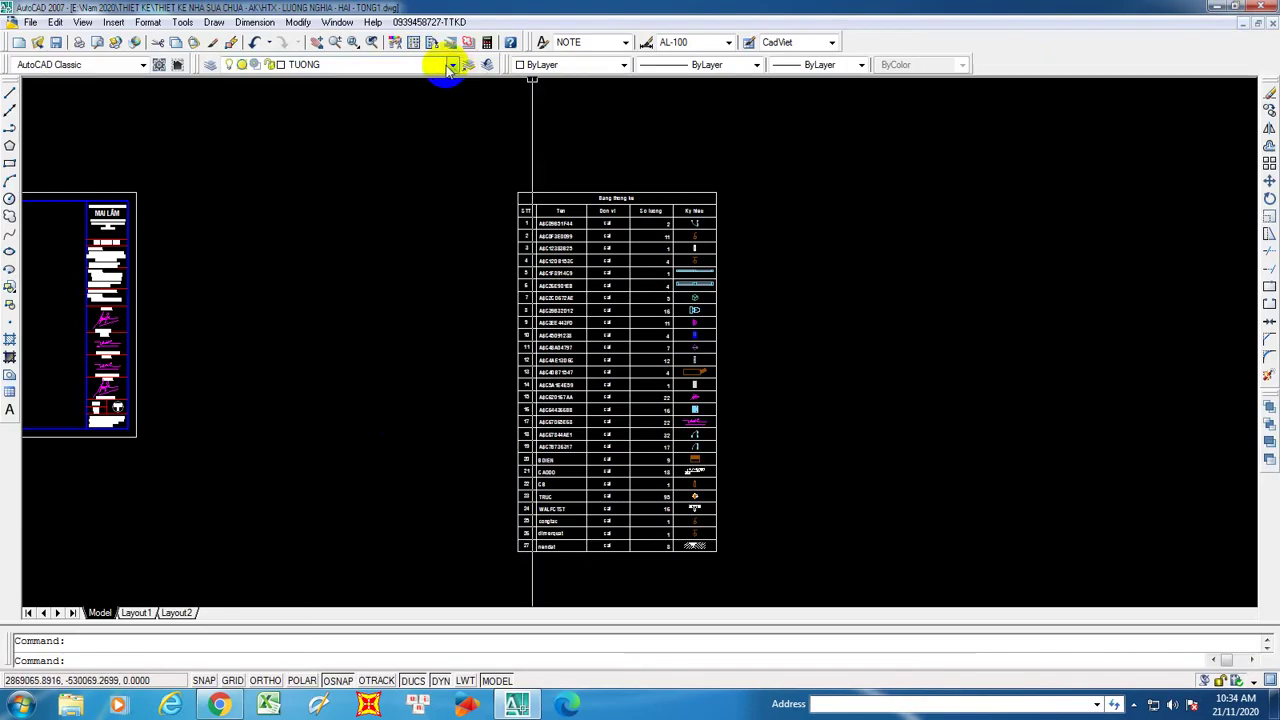
- Explode all the contents of the statistics table once more
left_click(482, 165)
left_click(779, 573)
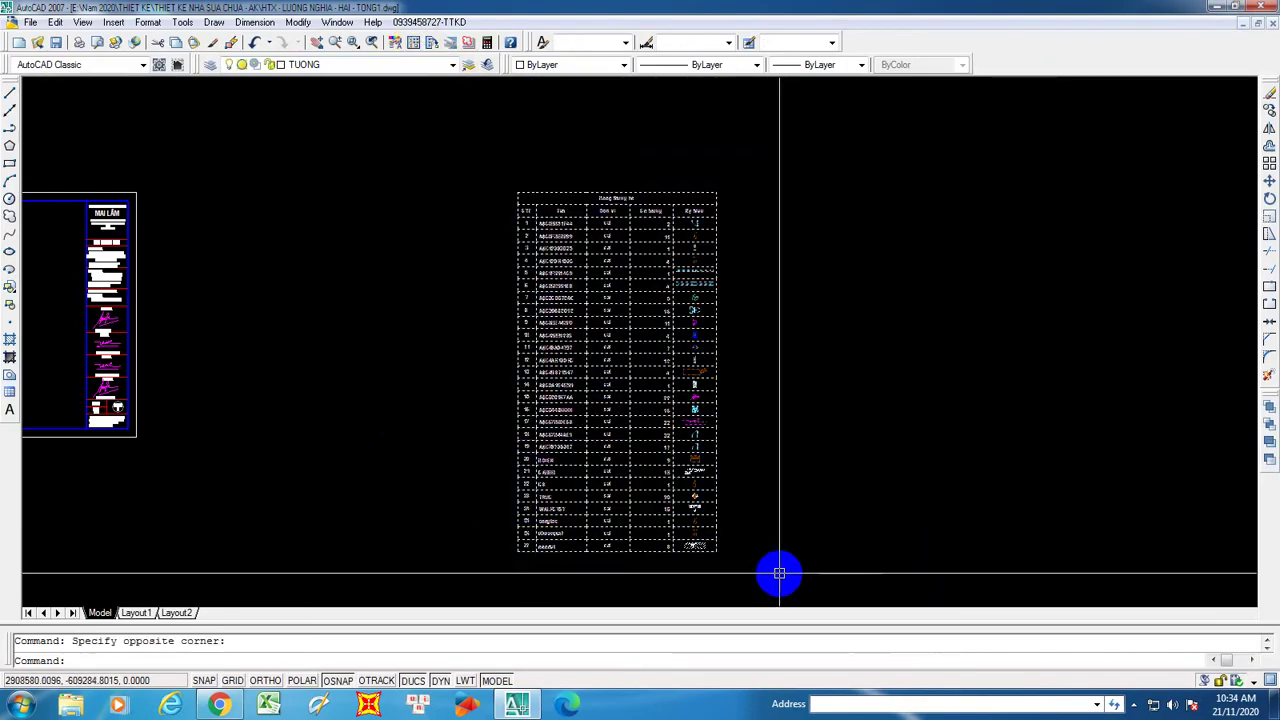
type("x")
key("Return")
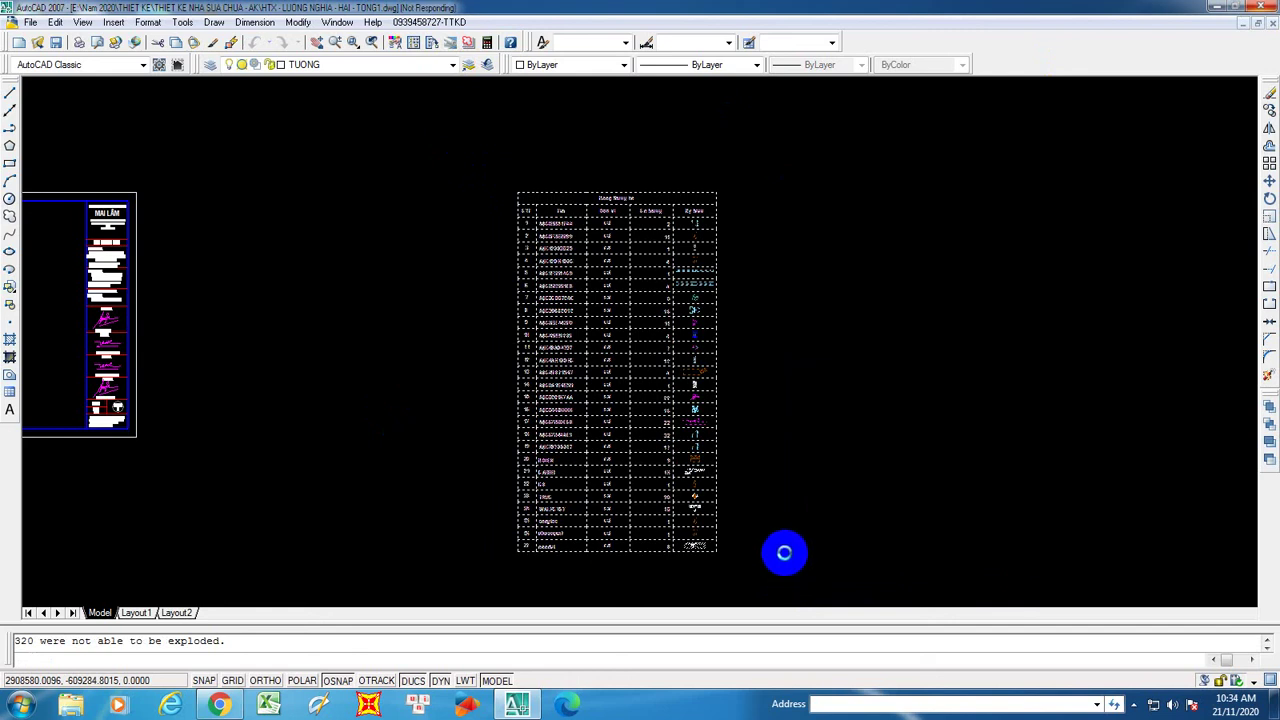
scroll(624, 197, "up", 5)
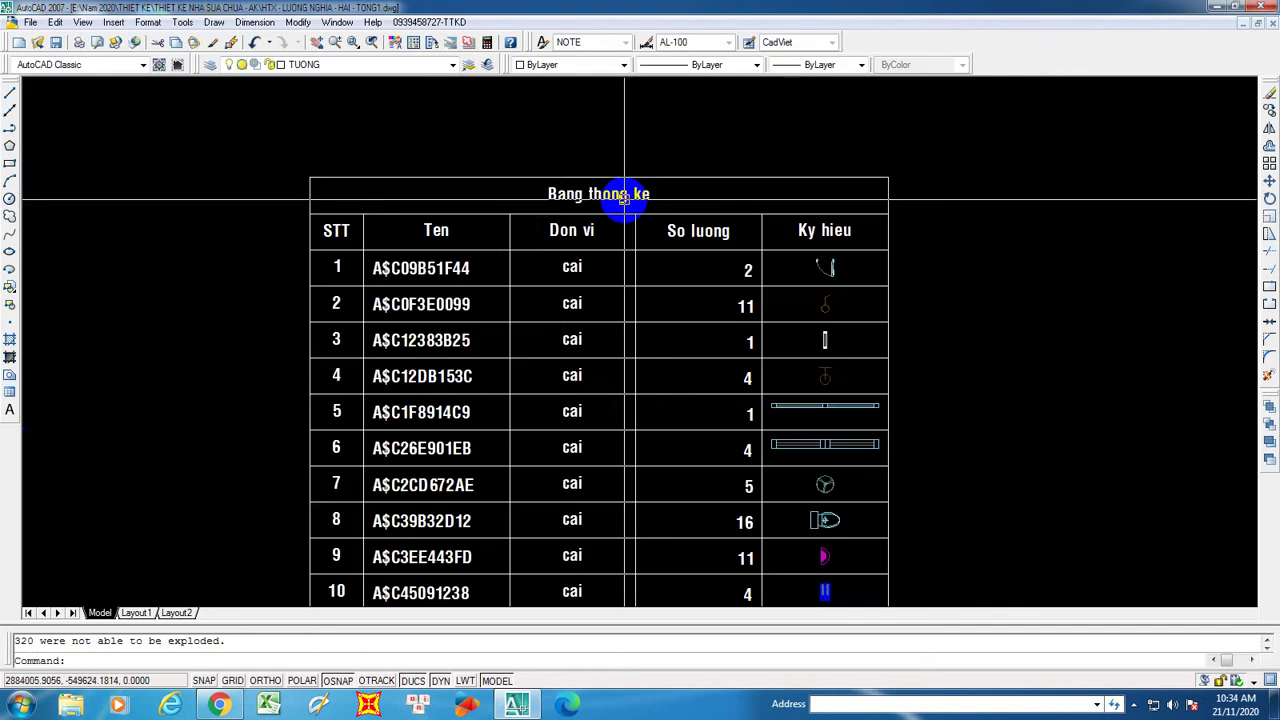
- Run the Total (SUM) tool, accept its notification and select all quantity values in the statistics table's So luong column
scroll(624, 197, "down", 5)
left_click(430, 22)
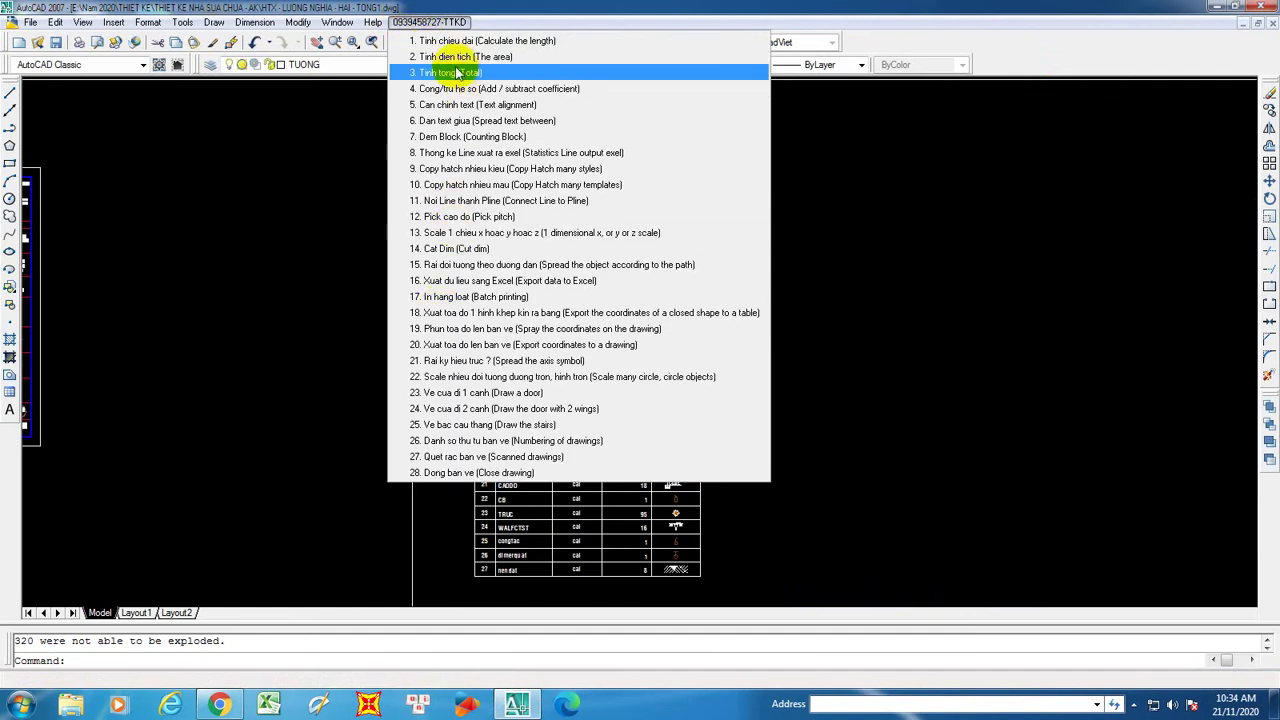
left_click(455, 74)
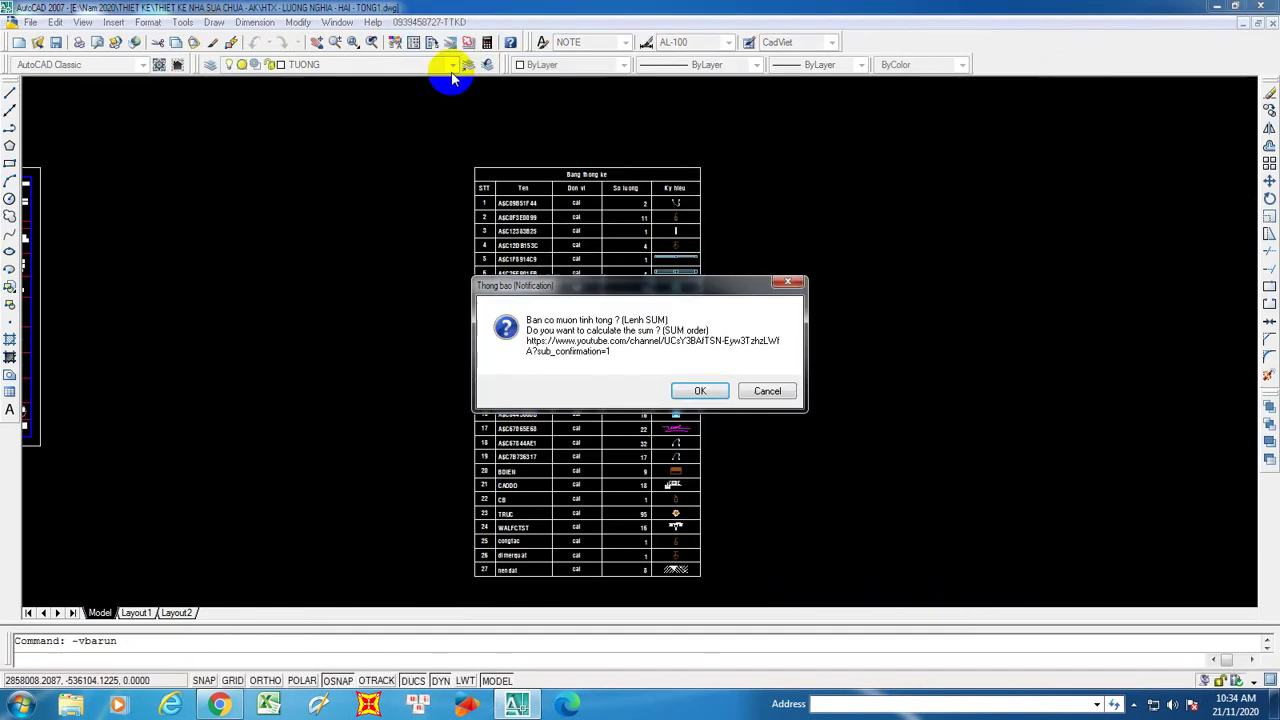
left_click(697, 391)
scroll(614, 194, "up", 5)
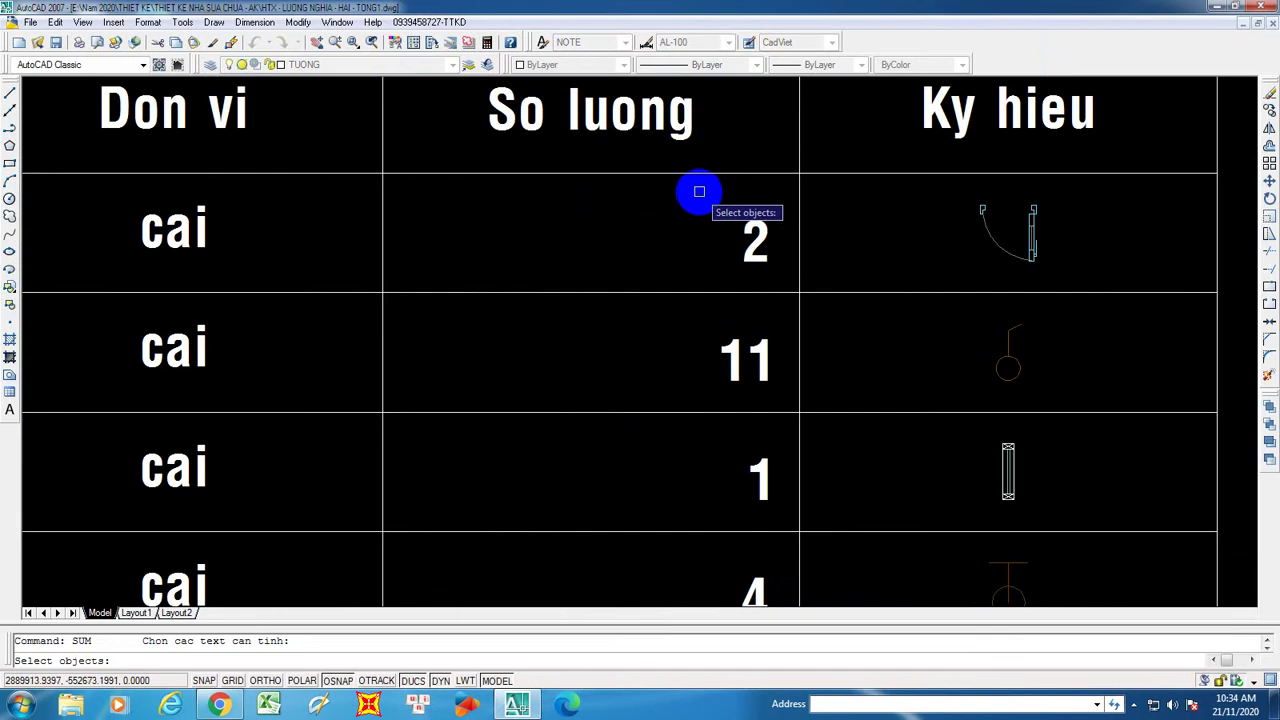
scroll(699, 191, "down", 10)
left_click(704, 180)
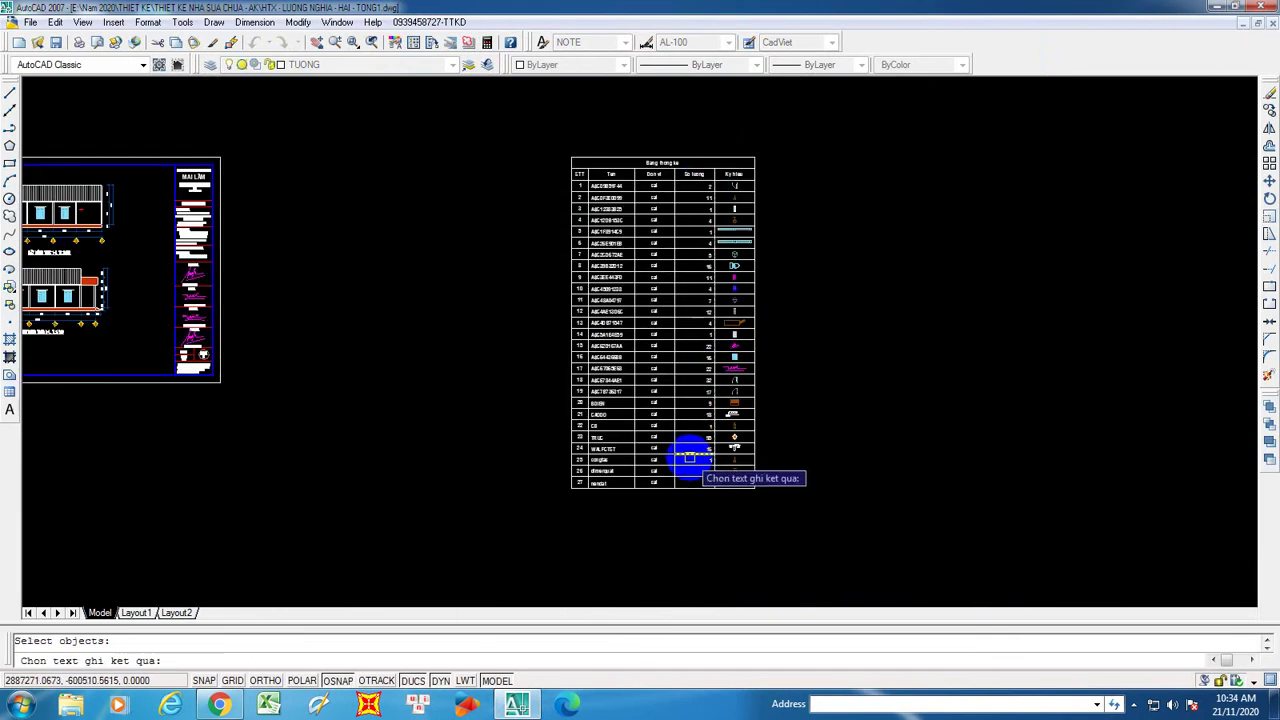
- Write the calculated sum into the statistics table by choosing the "So luong" header text as the result text
scroll(697, 246, "up", 5)
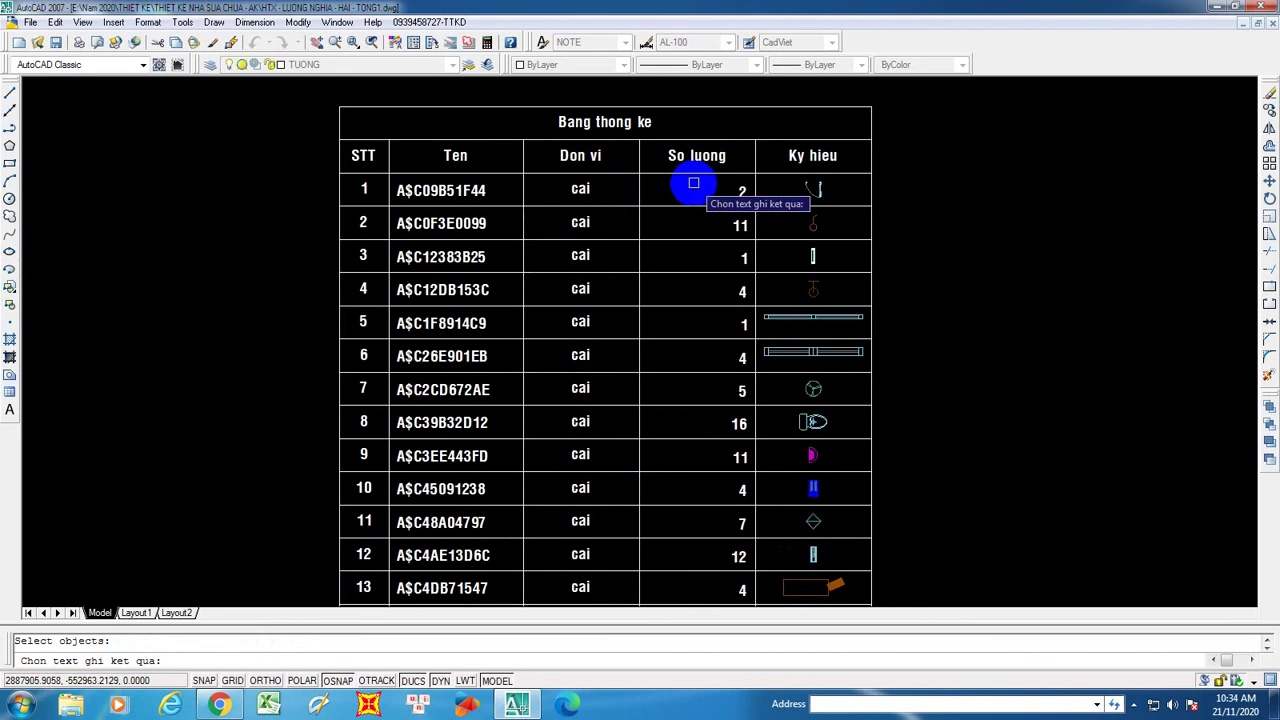
scroll(697, 170, "down", 5)
scroll(709, 449, "up", 5)
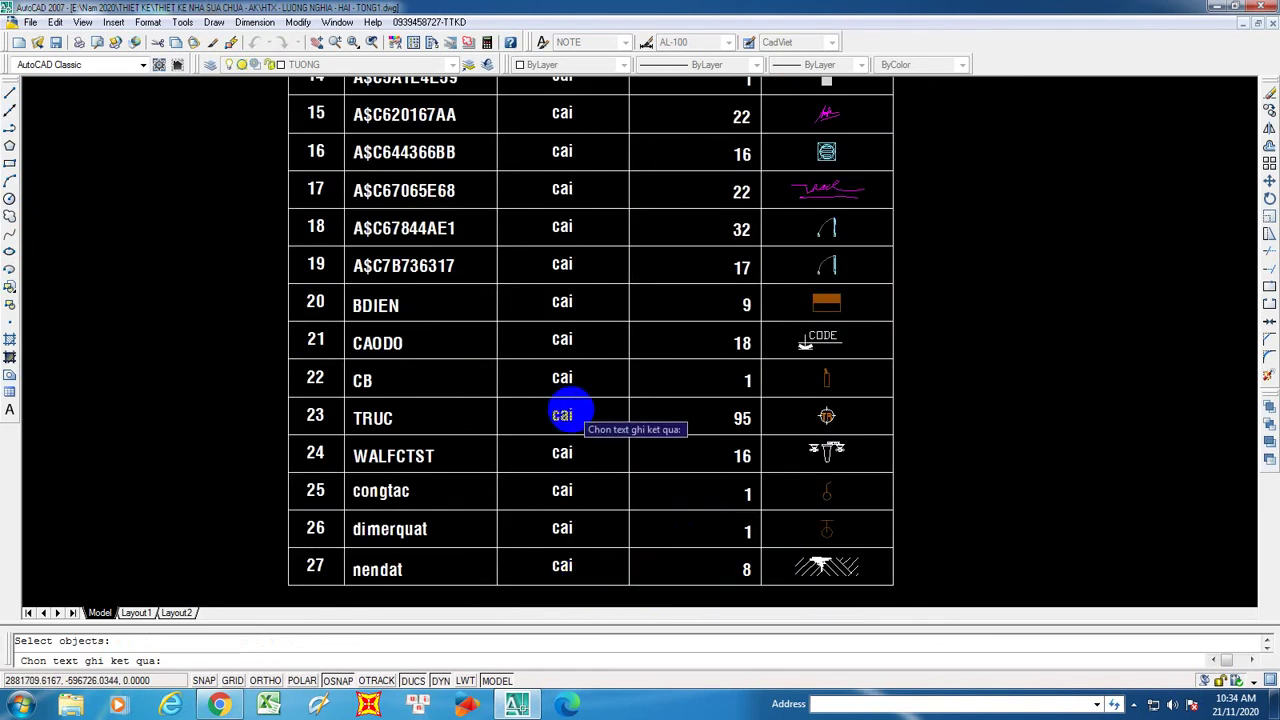
scroll(743, 599, "up", 4)
scroll(780, 451, "down", 12)
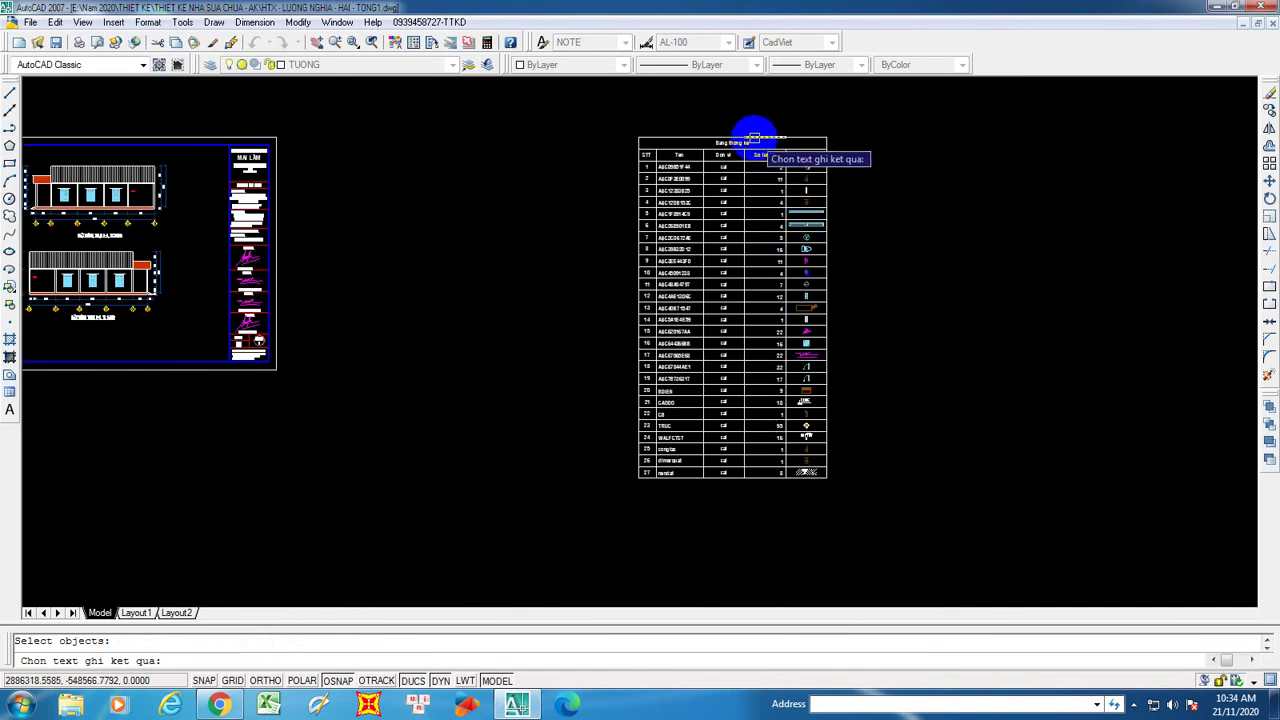
scroll(755, 135, "up", 9)
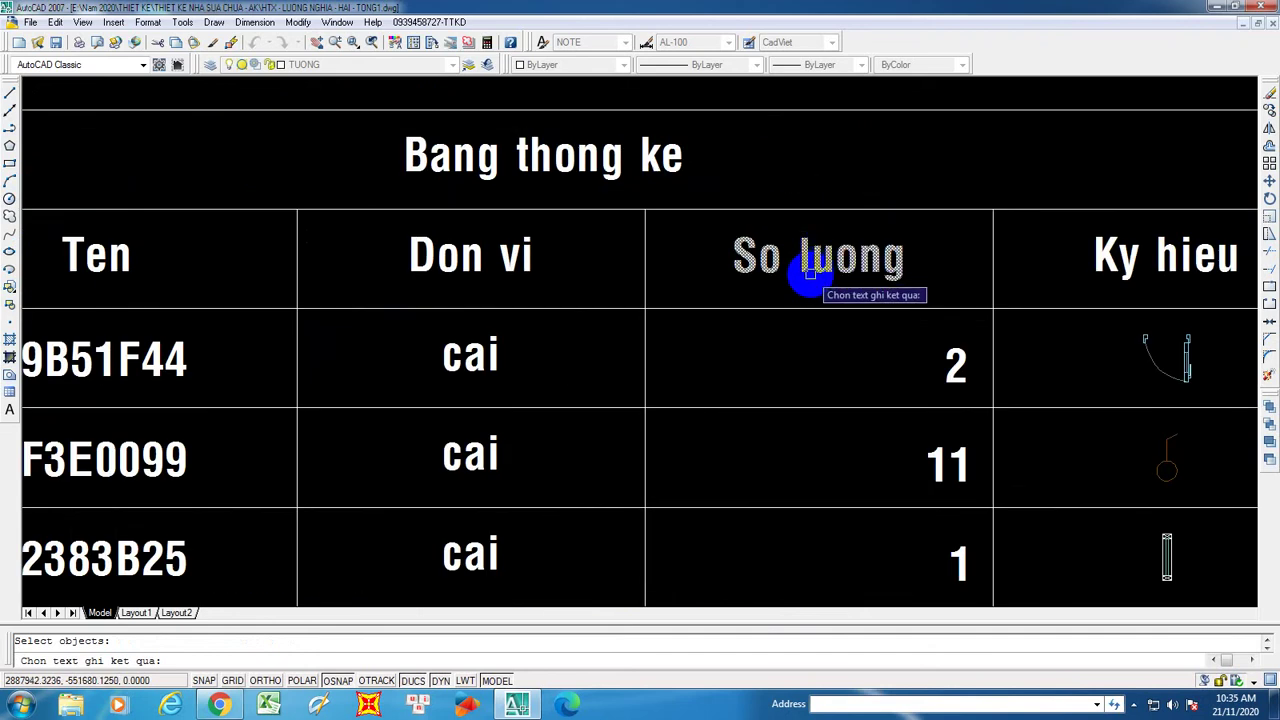
left_click(808, 260)
- Examine the sum written in the table header against the quantity rows of the statistics table
scroll(785, 307, "up", 8)
scroll(514, 229, "down", 9)
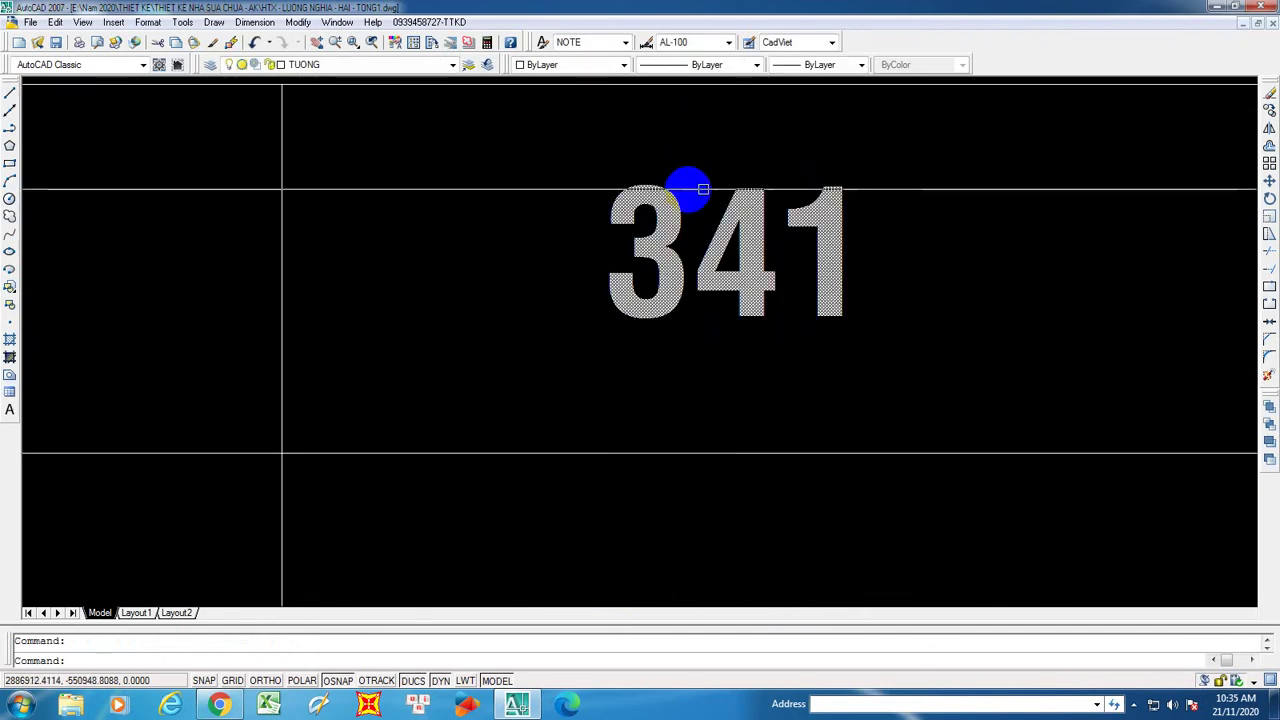
scroll(656, 258, "down", 6)
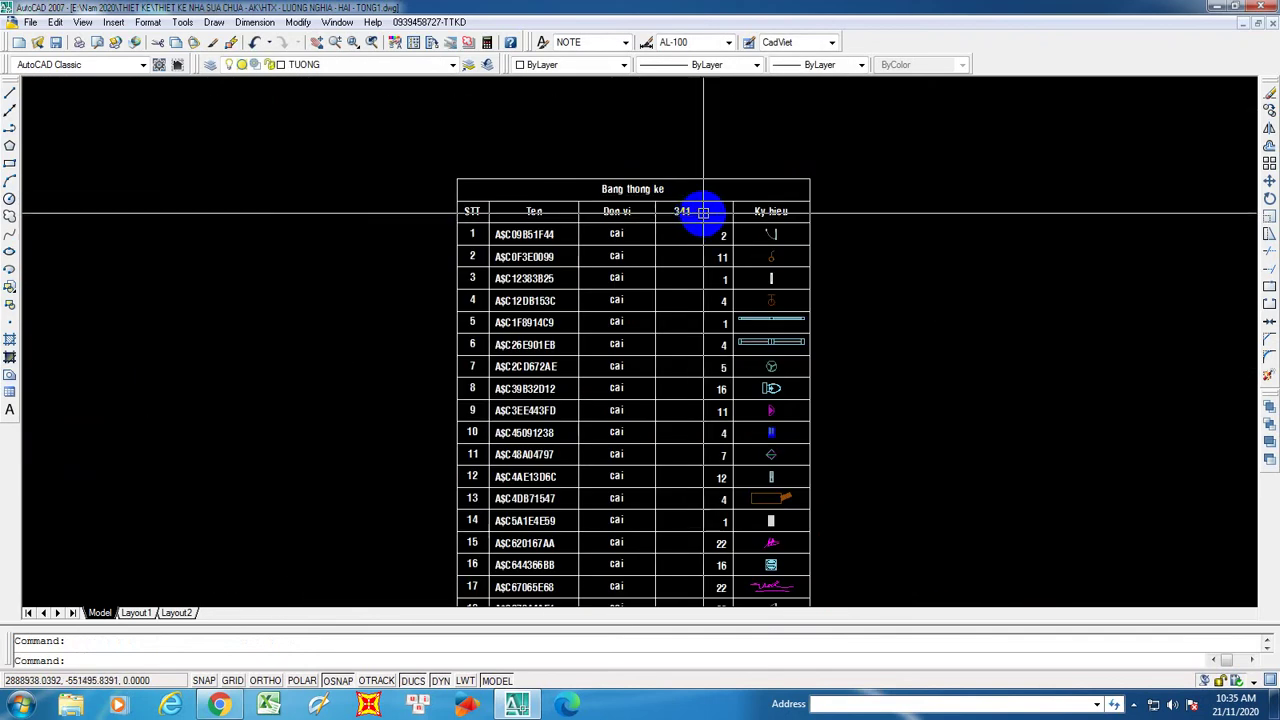
scroll(720, 350, "down", 2)
scroll(729, 443, "down", 2)
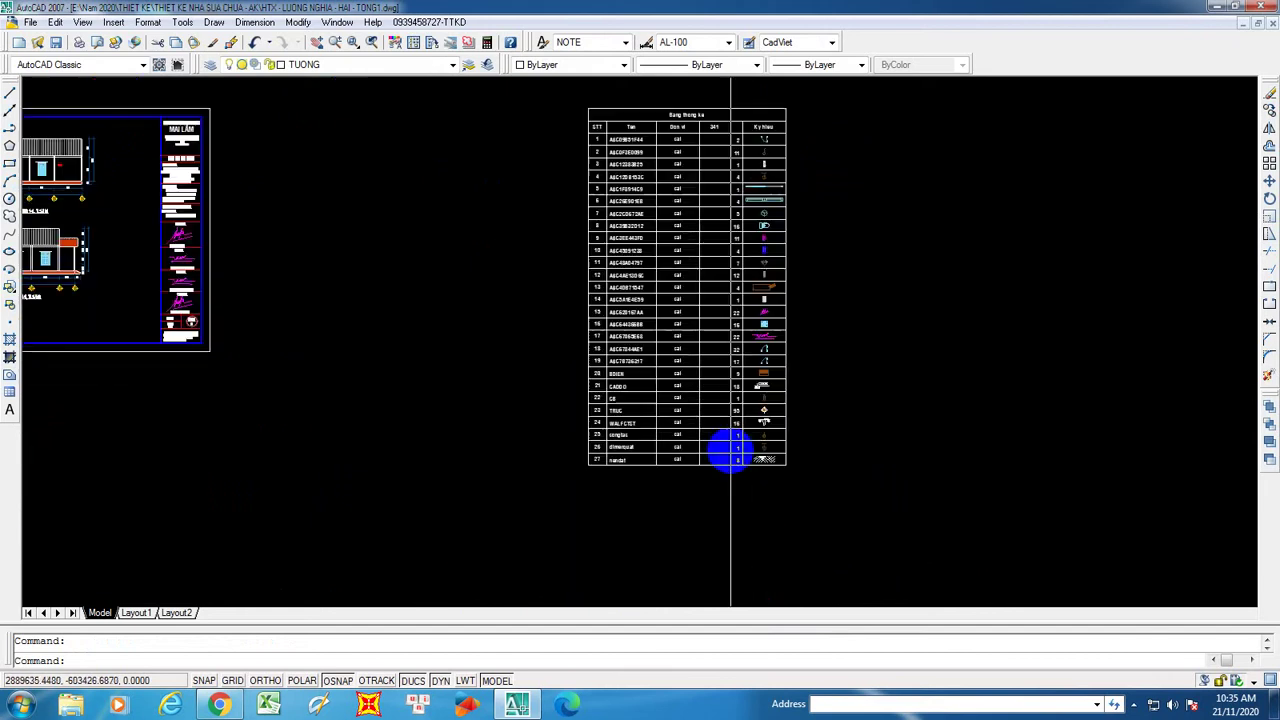
scroll(700, 143, "up", 6)
scroll(634, 200, "down", 1)
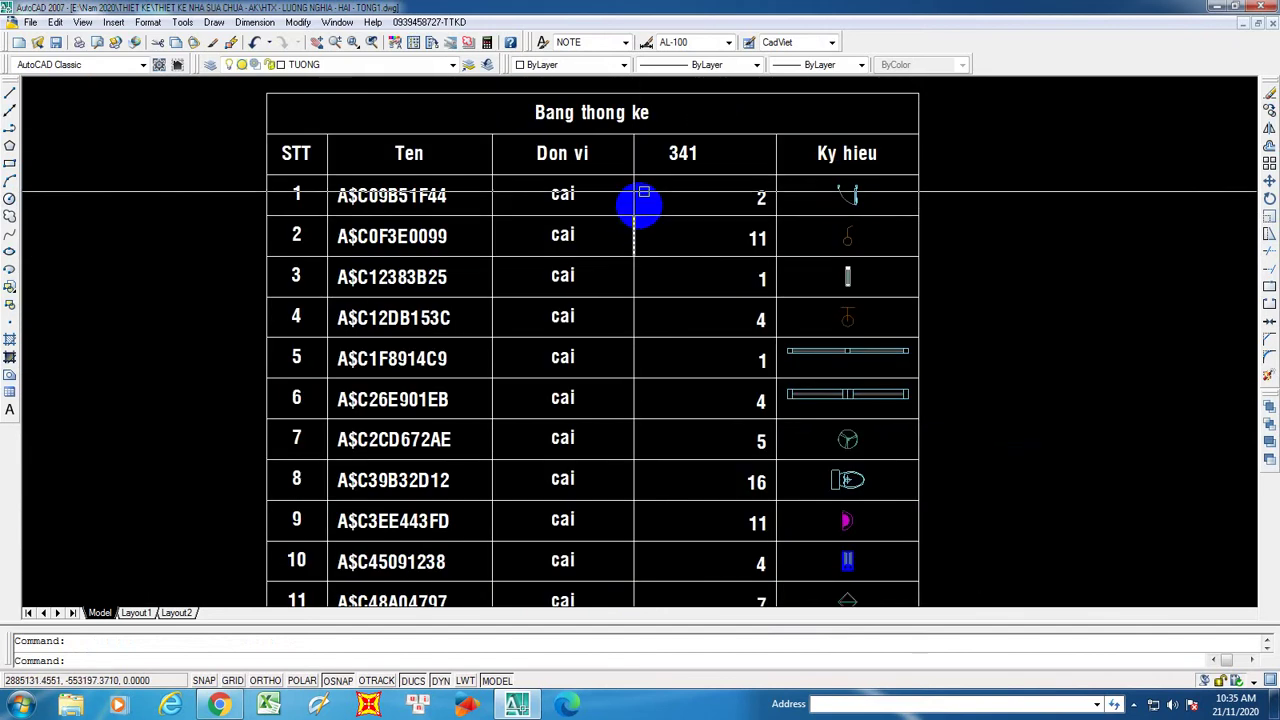
scroll(634, 200, "up", 1)
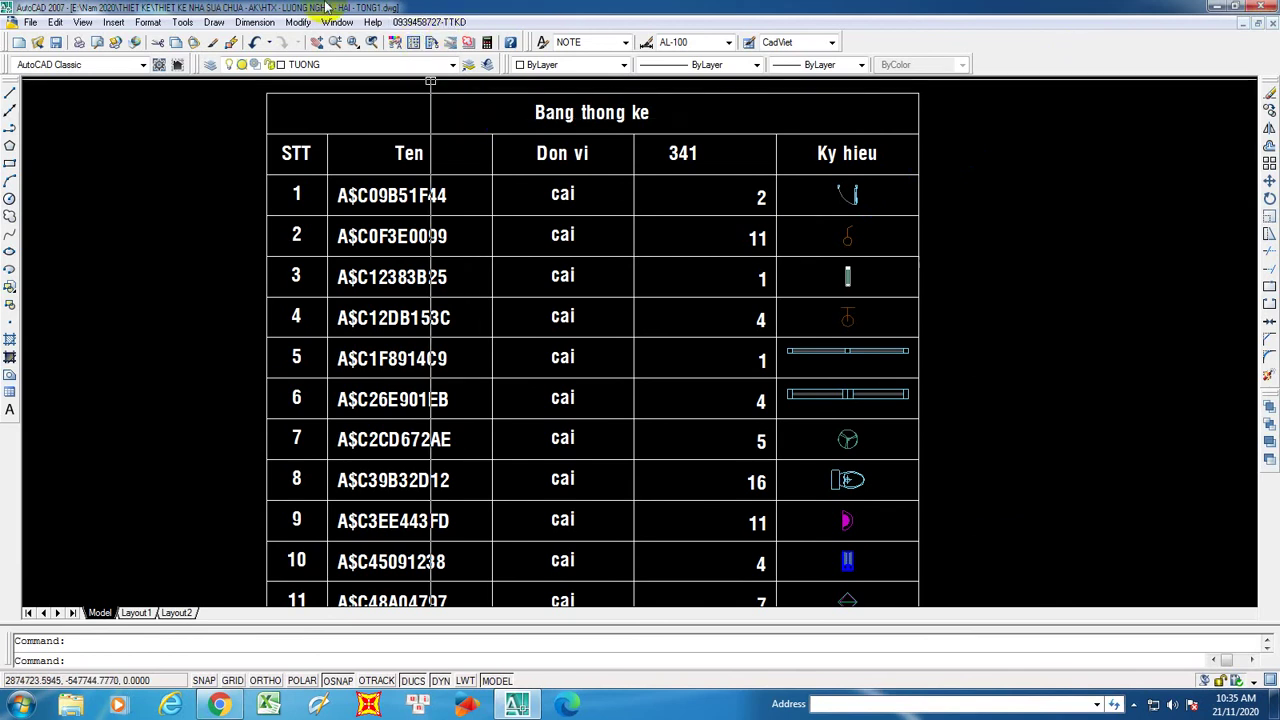
- Start the area calculation tool, accepting the notification and the default scale of 1000, with 3 decimal places for the area
left_click(430, 24)
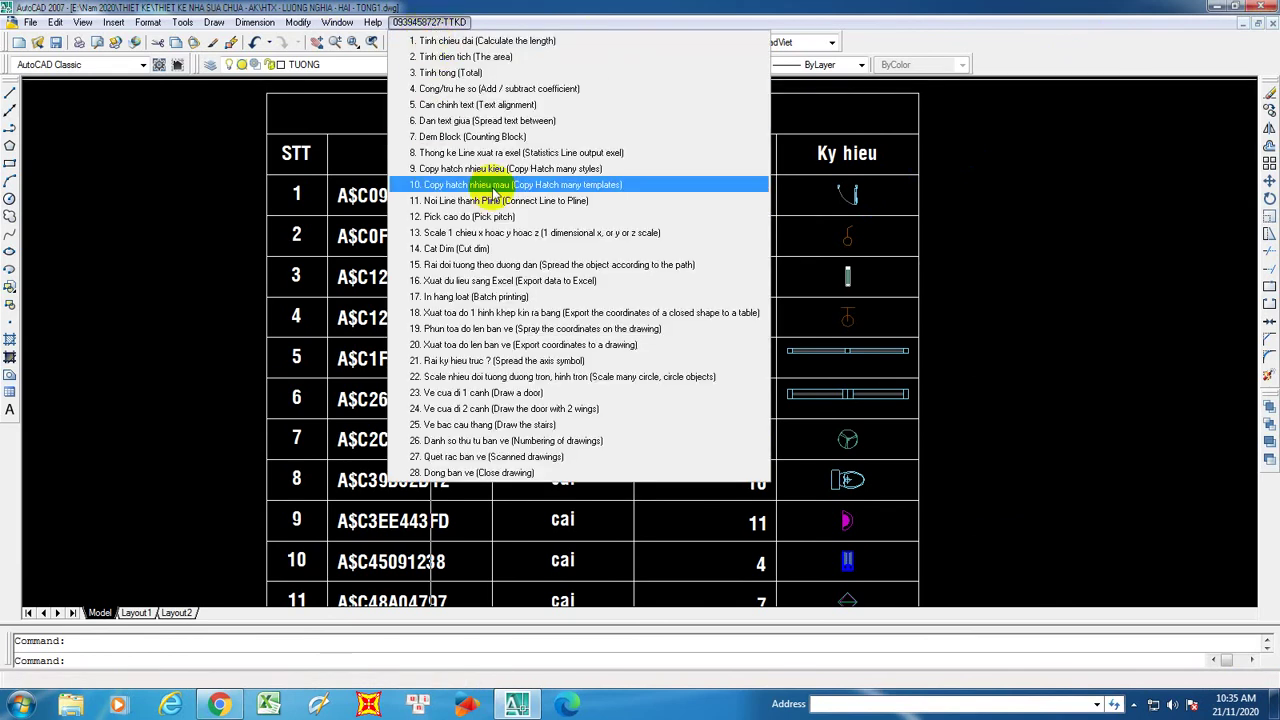
left_click(494, 57)
left_click(697, 388)
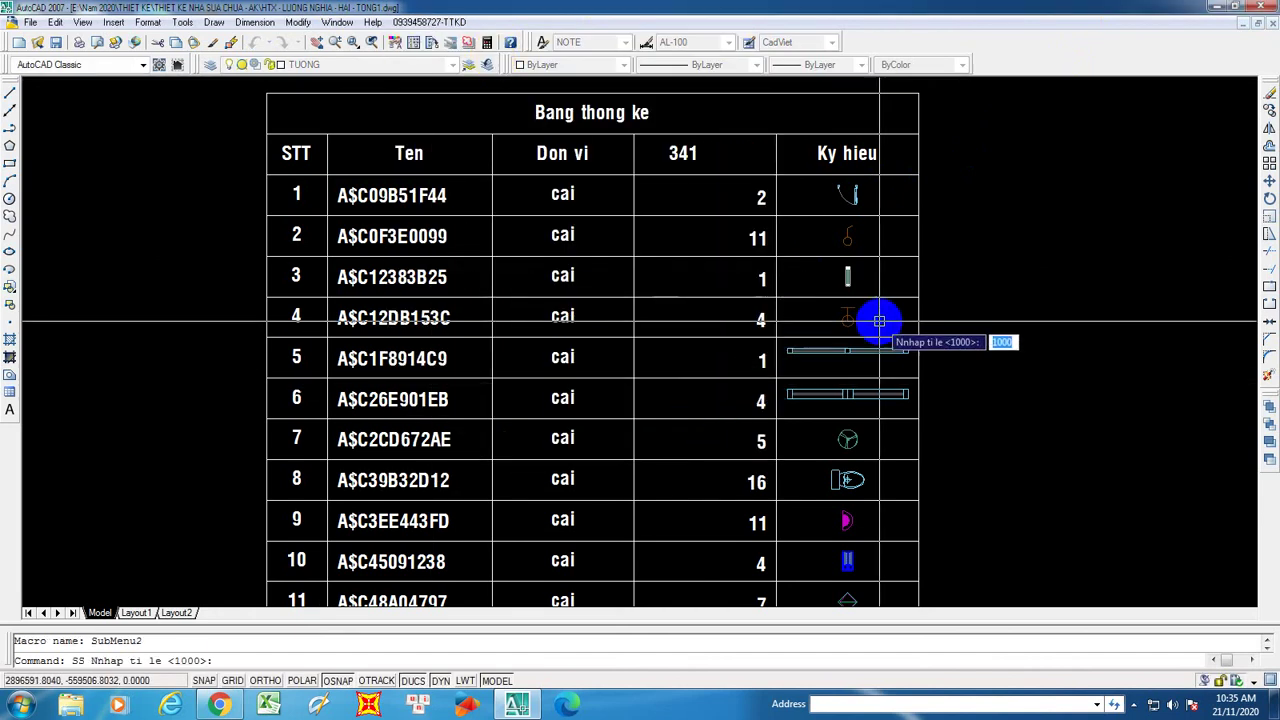
scroll(880, 320, "down", 8)
key("Return")
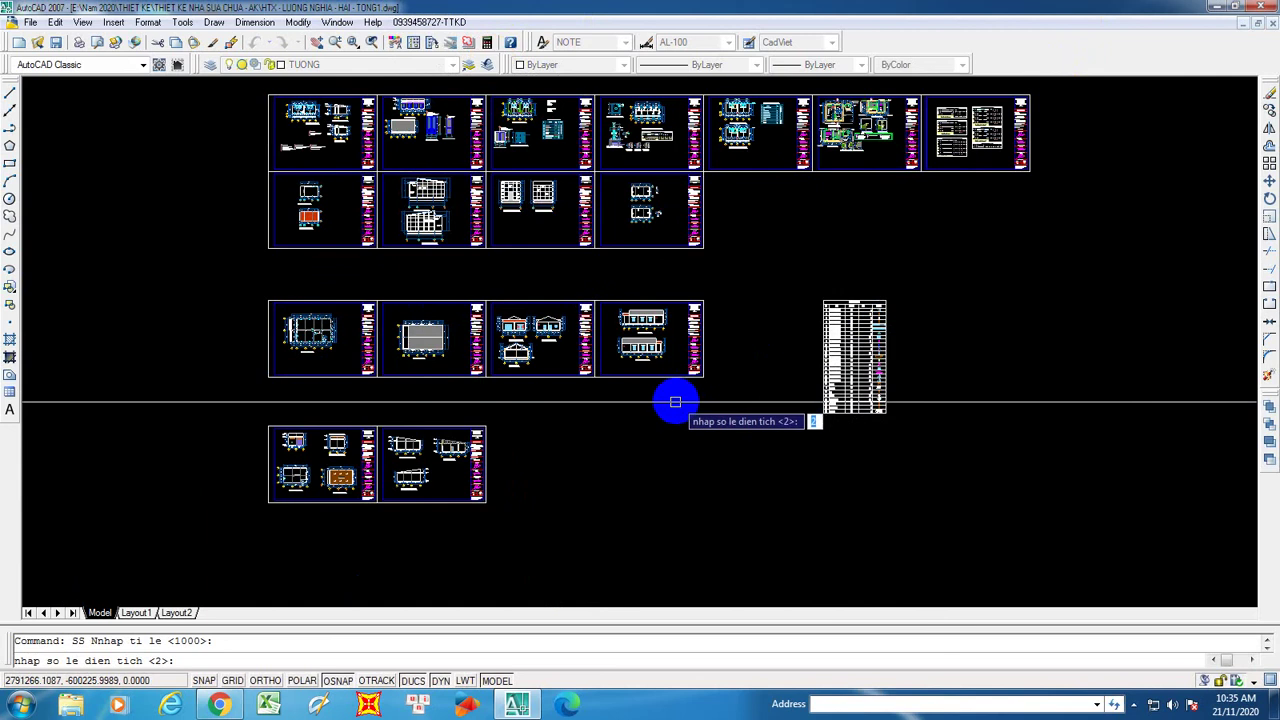
type("3")
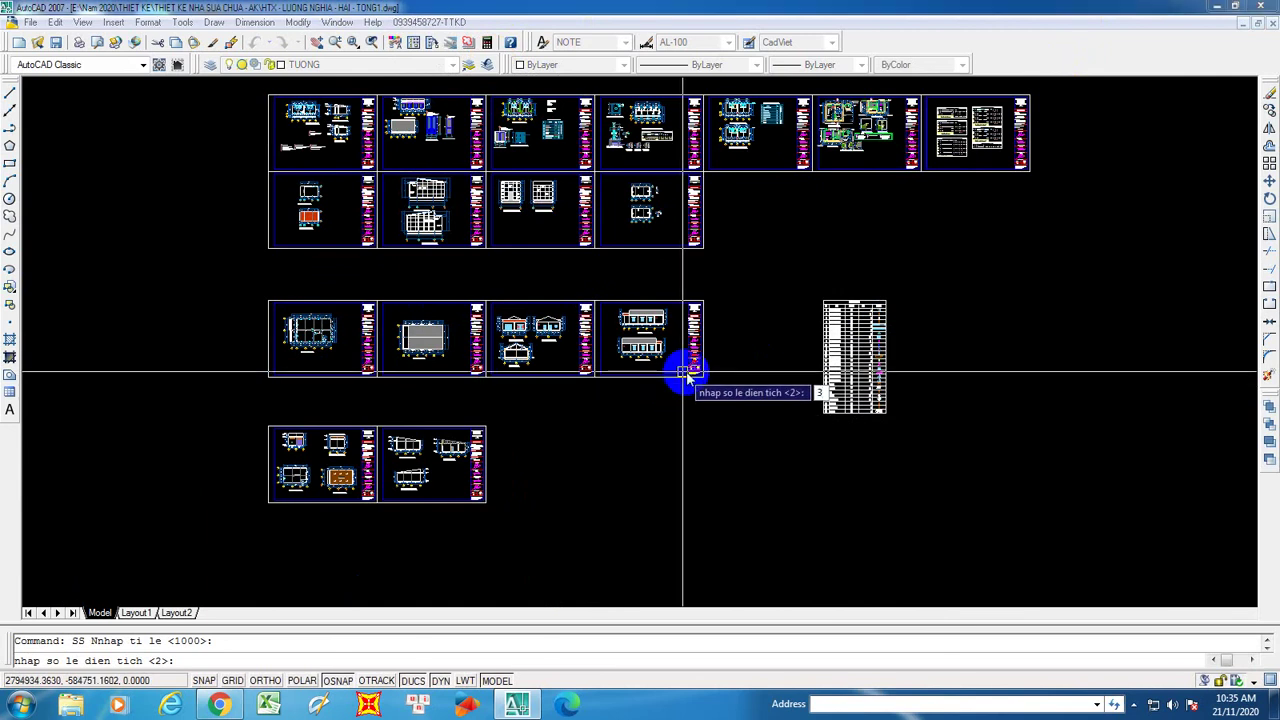
key("Return")
- Choose both closed regions of the 9000 x 5000 ground floor plan, between axes 1-2 and 2-4, for the area calculation
scroll(334, 200, "up", 5)
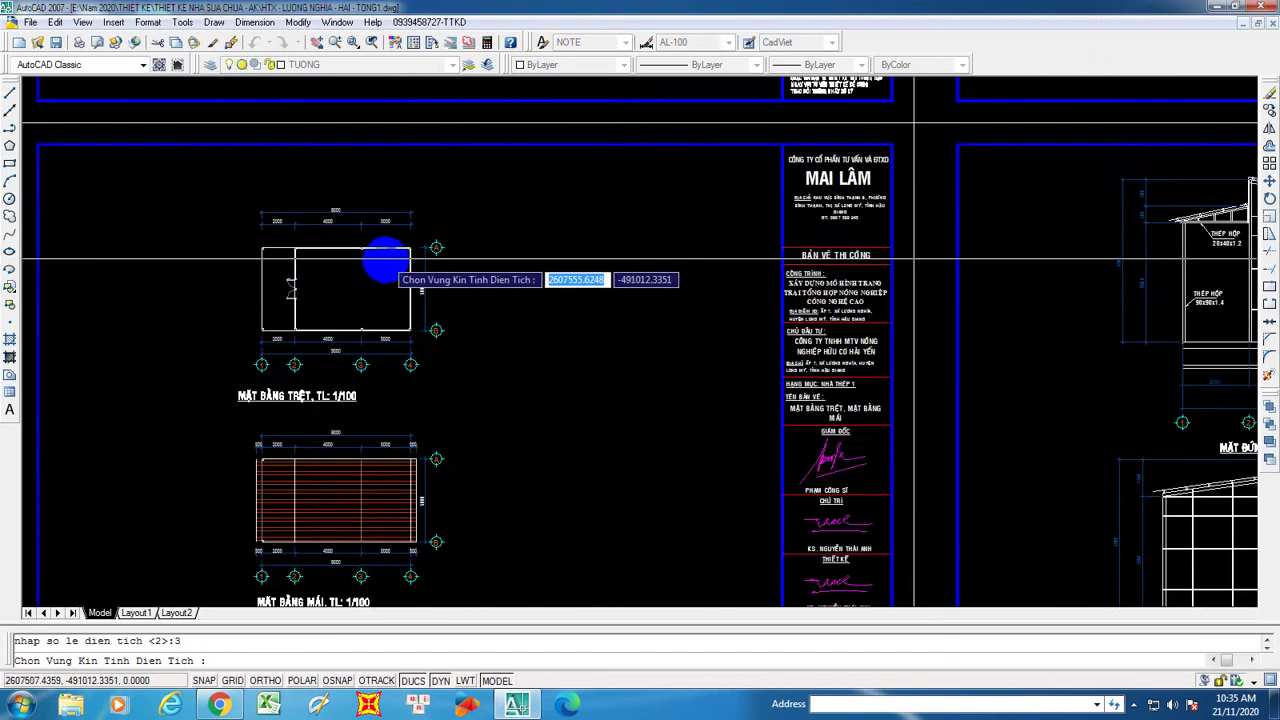
scroll(386, 343, "down", 6)
scroll(337, 186, "up", 8)
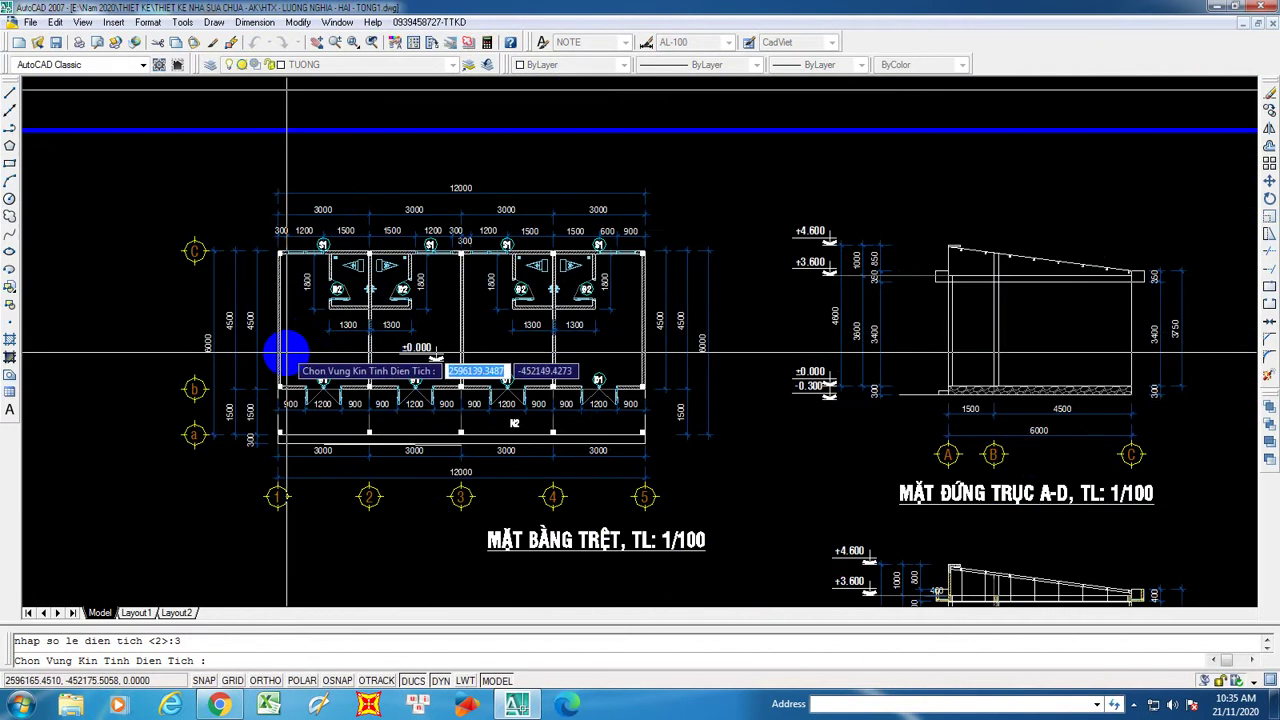
scroll(287, 353, "up", 2)
scroll(320, 160, "down", 5)
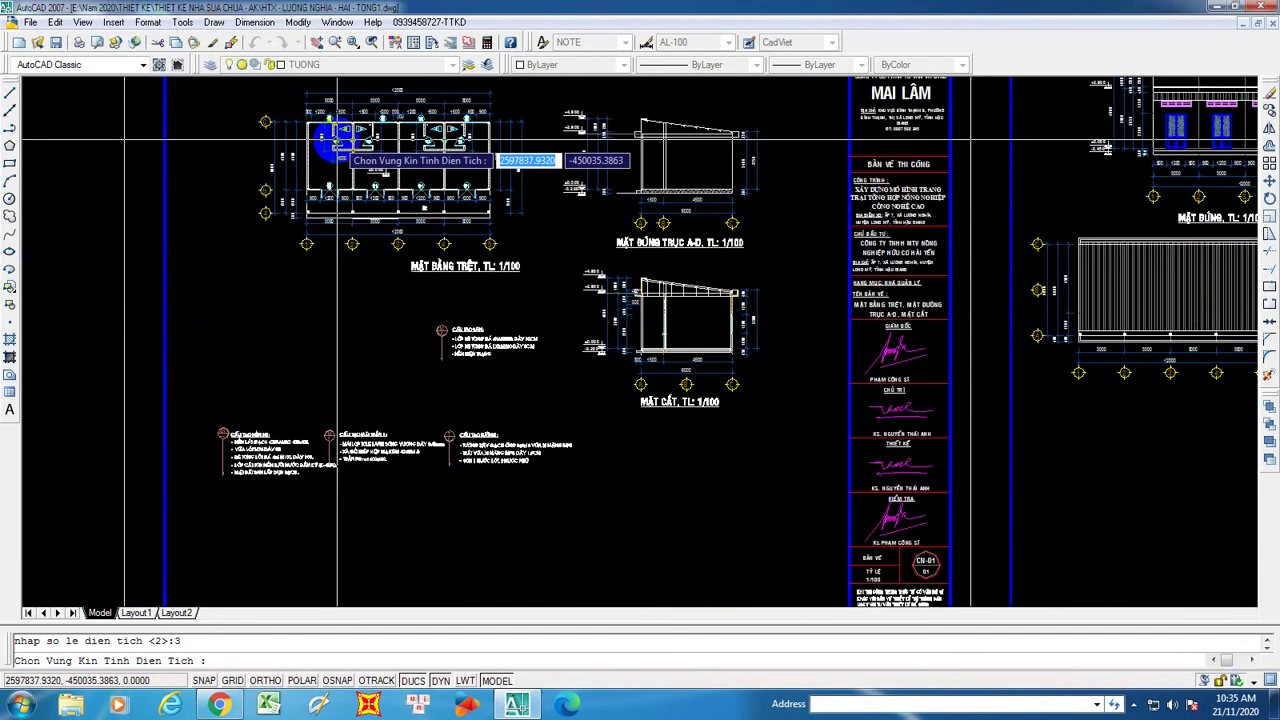
scroll(345, 135, "down", 4)
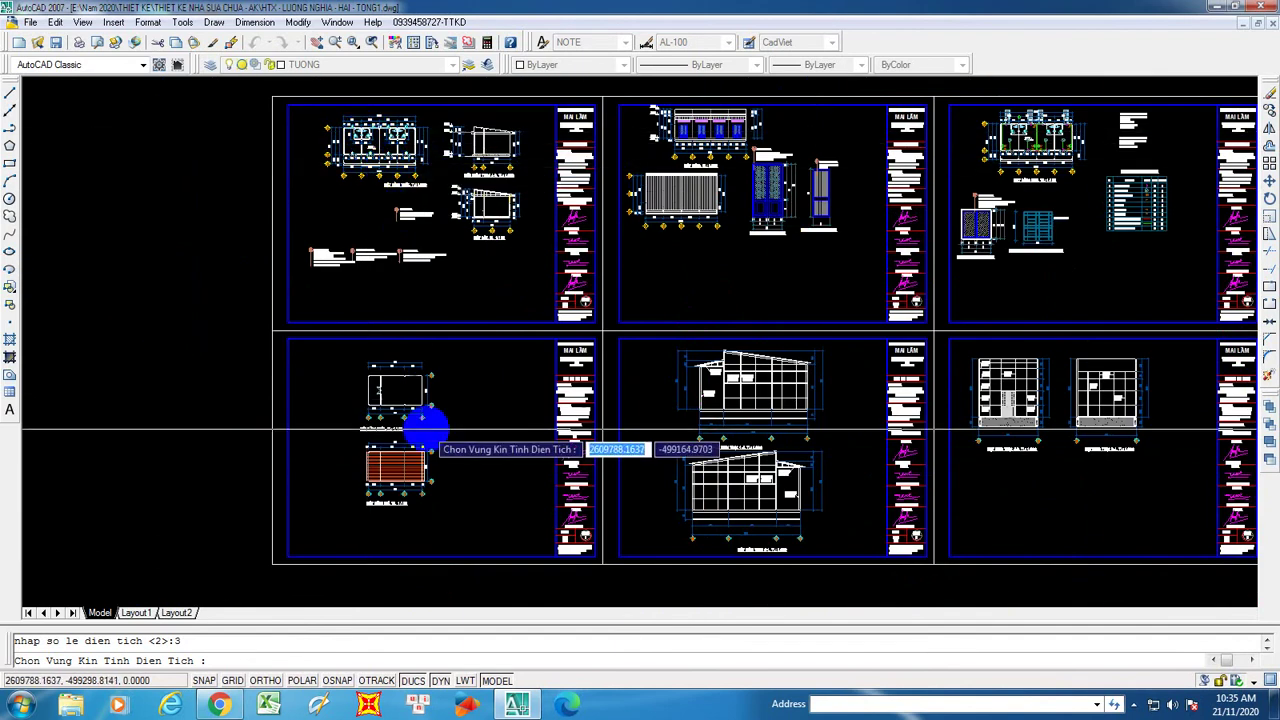
scroll(423, 428, "up", 9)
scroll(390, 260, "down", 2)
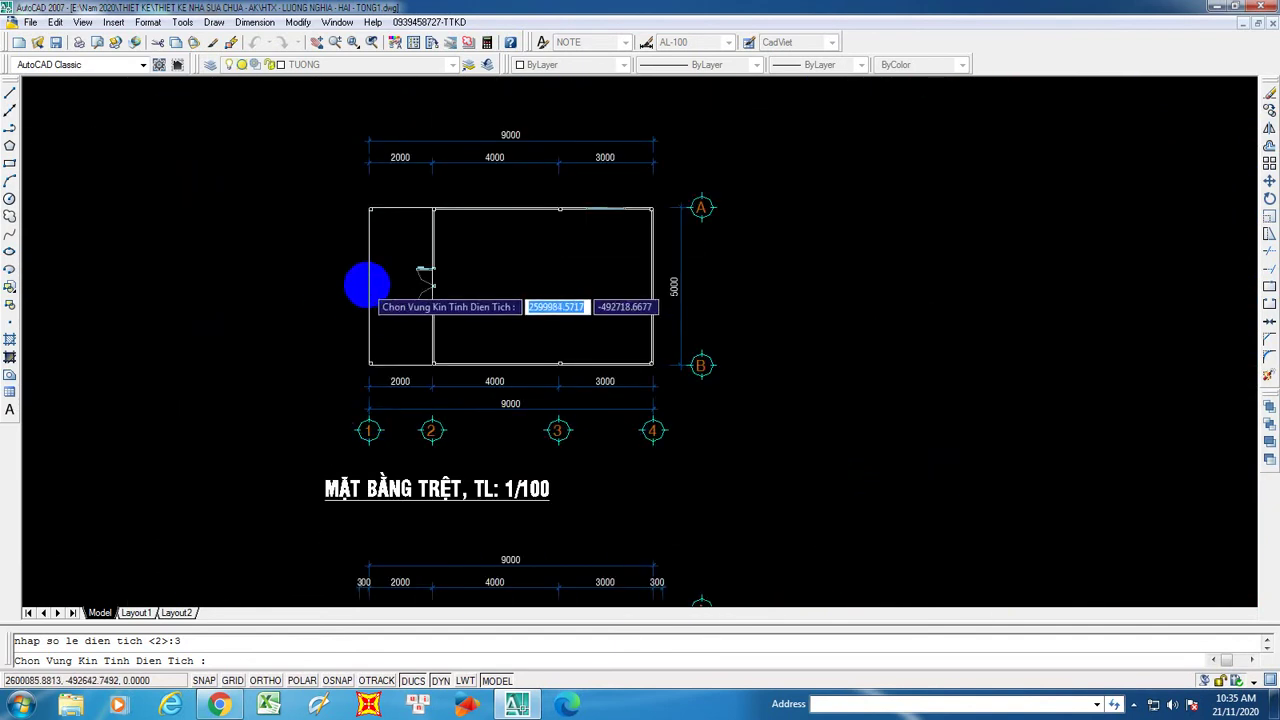
left_click(386, 278)
left_click(491, 294)
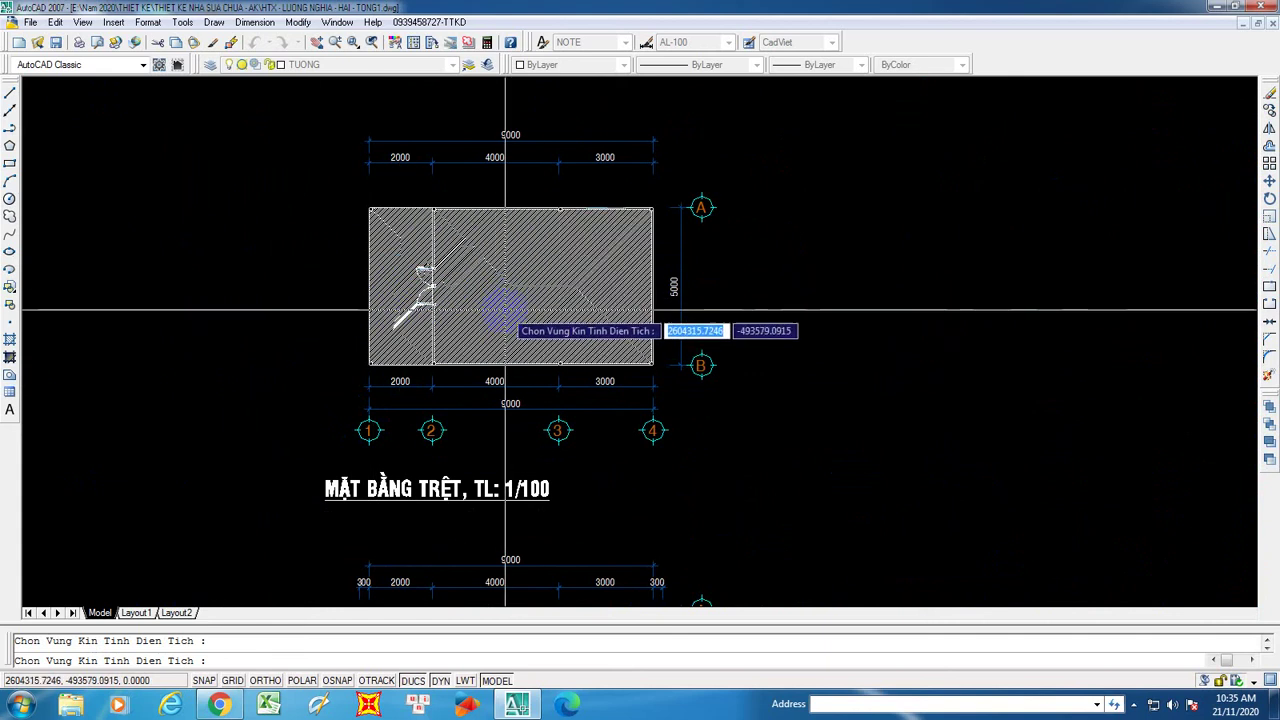
right_click(506, 307)
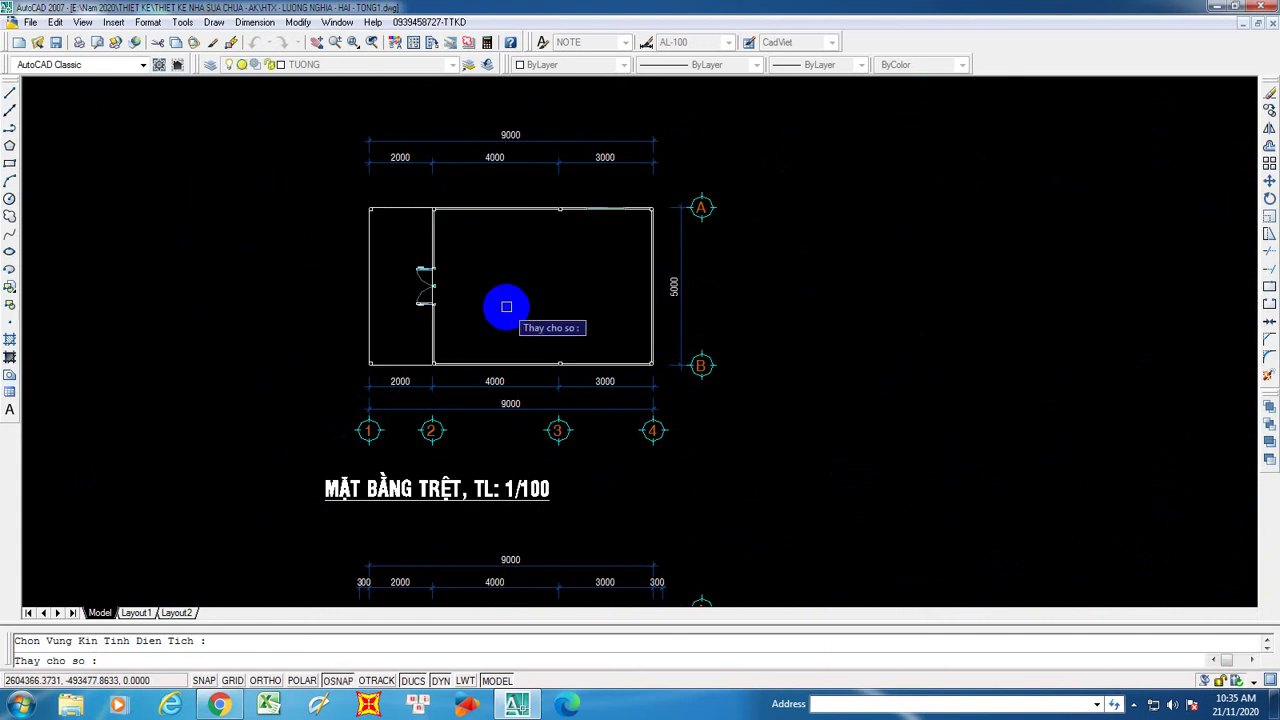
- Replace the "MẶT BẰNG TRỆT, TL: 1/100" title below the ground floor plan with the calculated area
scroll(436, 537, "up", 2)
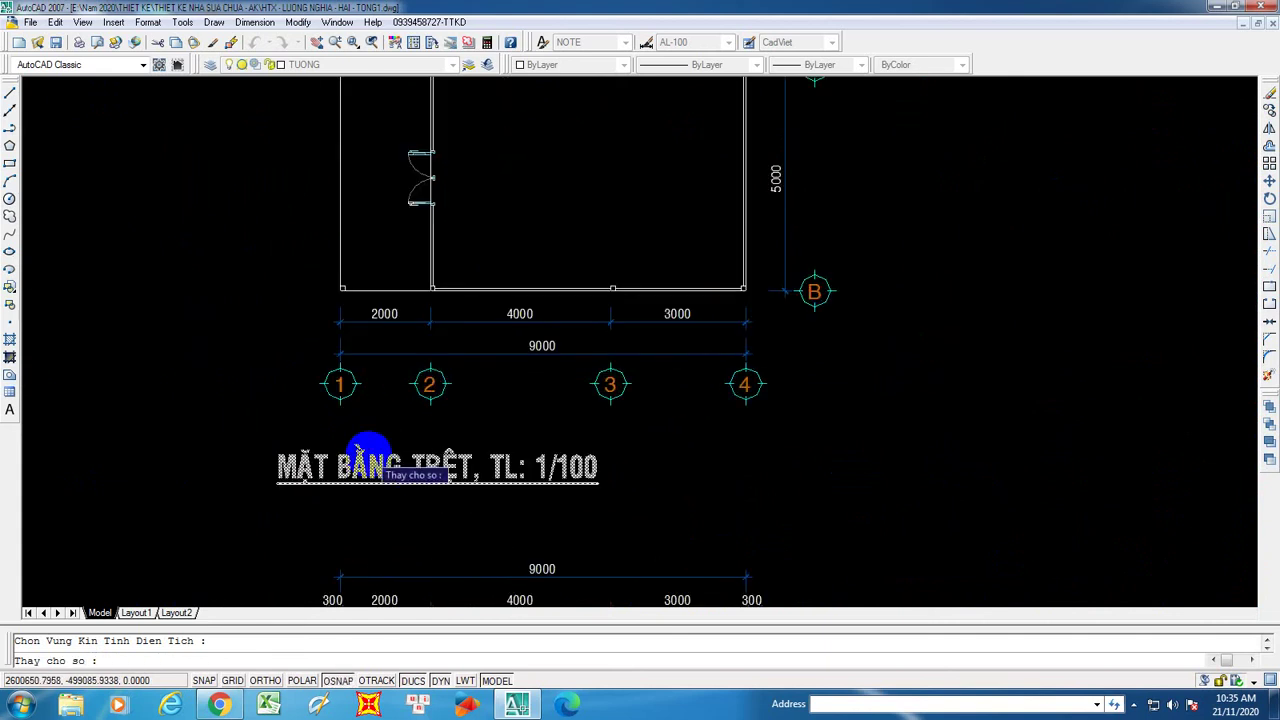
left_click(368, 467)
scroll(360, 489, "up", 4)
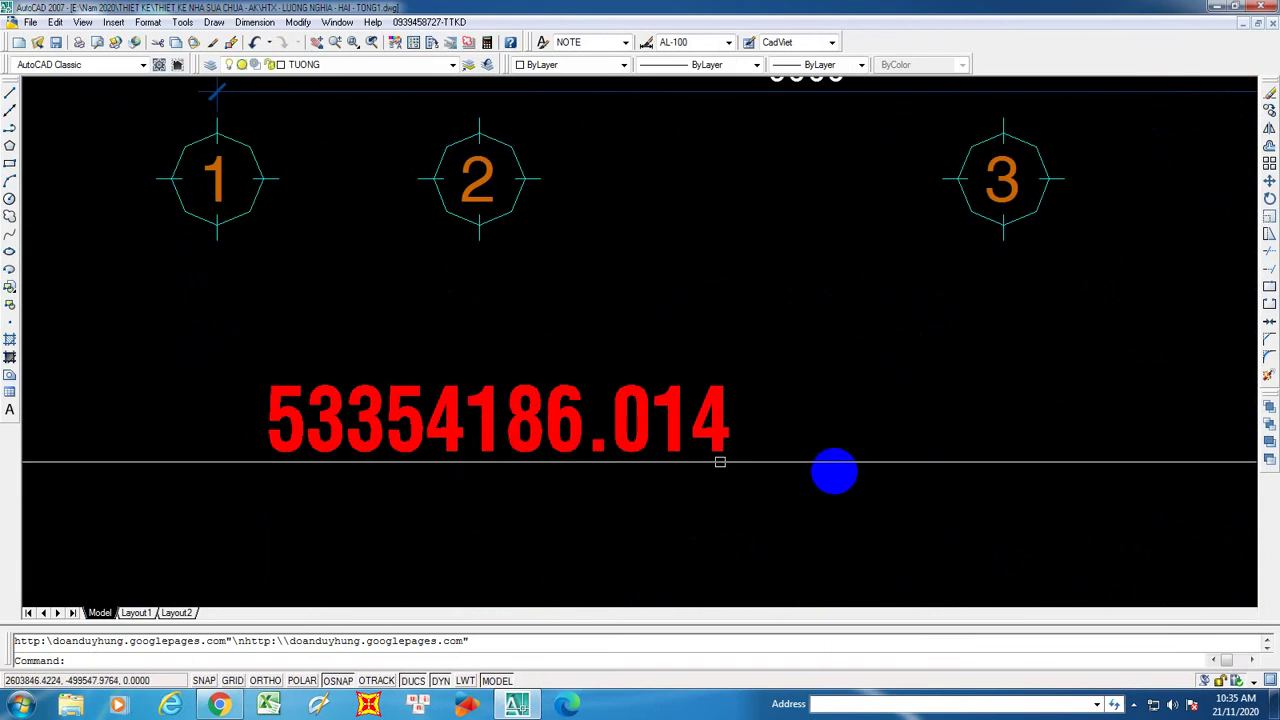
scroll(381, 447, "down", 2)
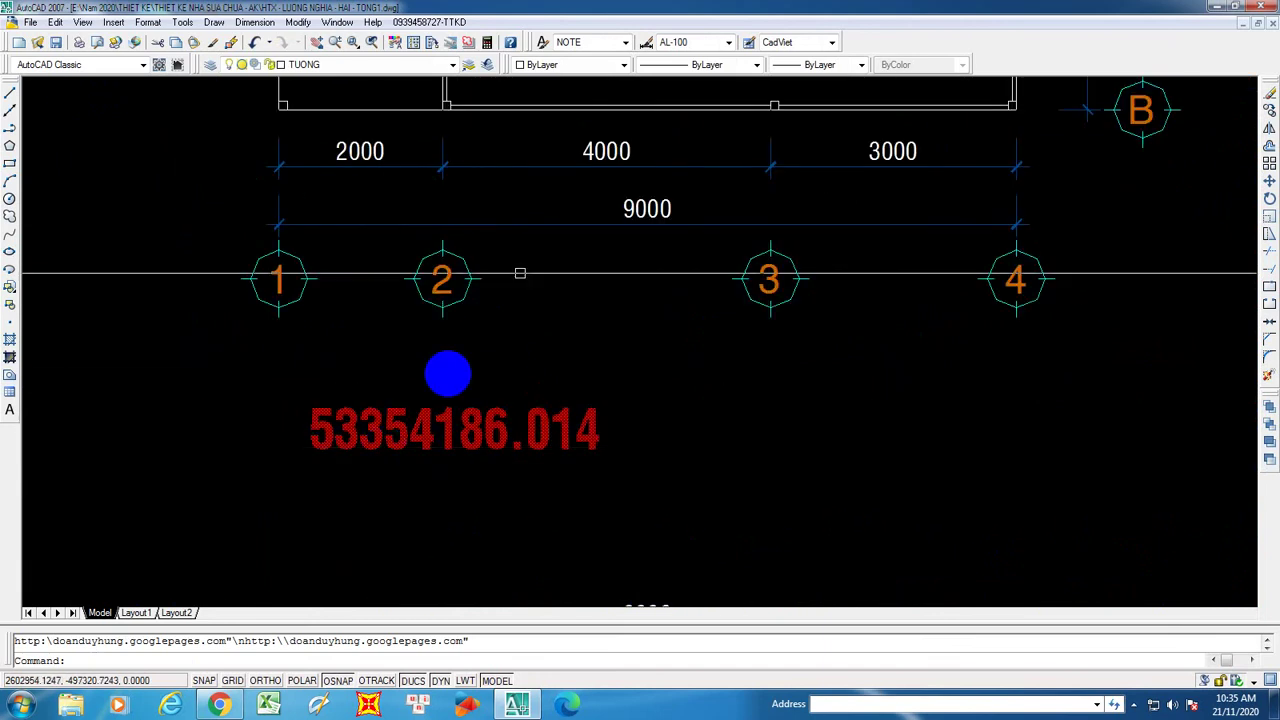
- Run the length calculation tool on the plan's outline and the wall lines at axis 2, placing the total inside the large room
left_click(425, 22)
left_click(443, 49)
left_click(700, 390)
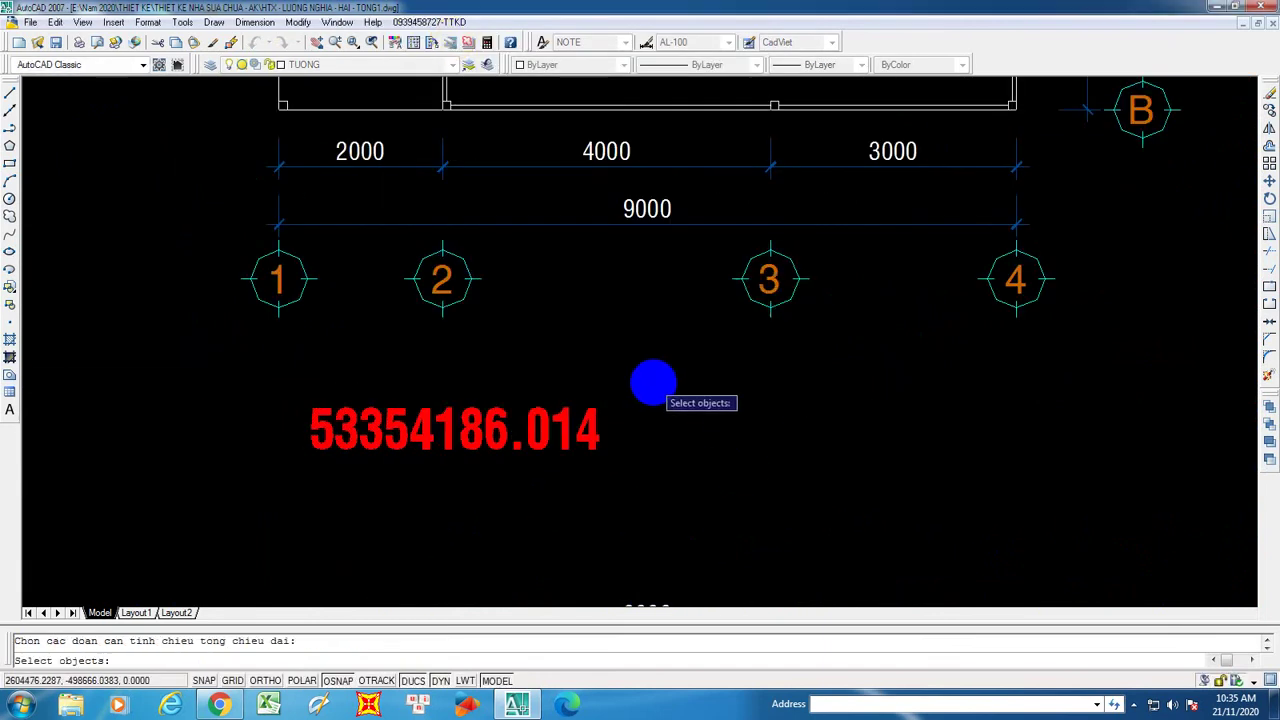
scroll(480, 380, "down", 6)
scroll(470, 330, "up", 4)
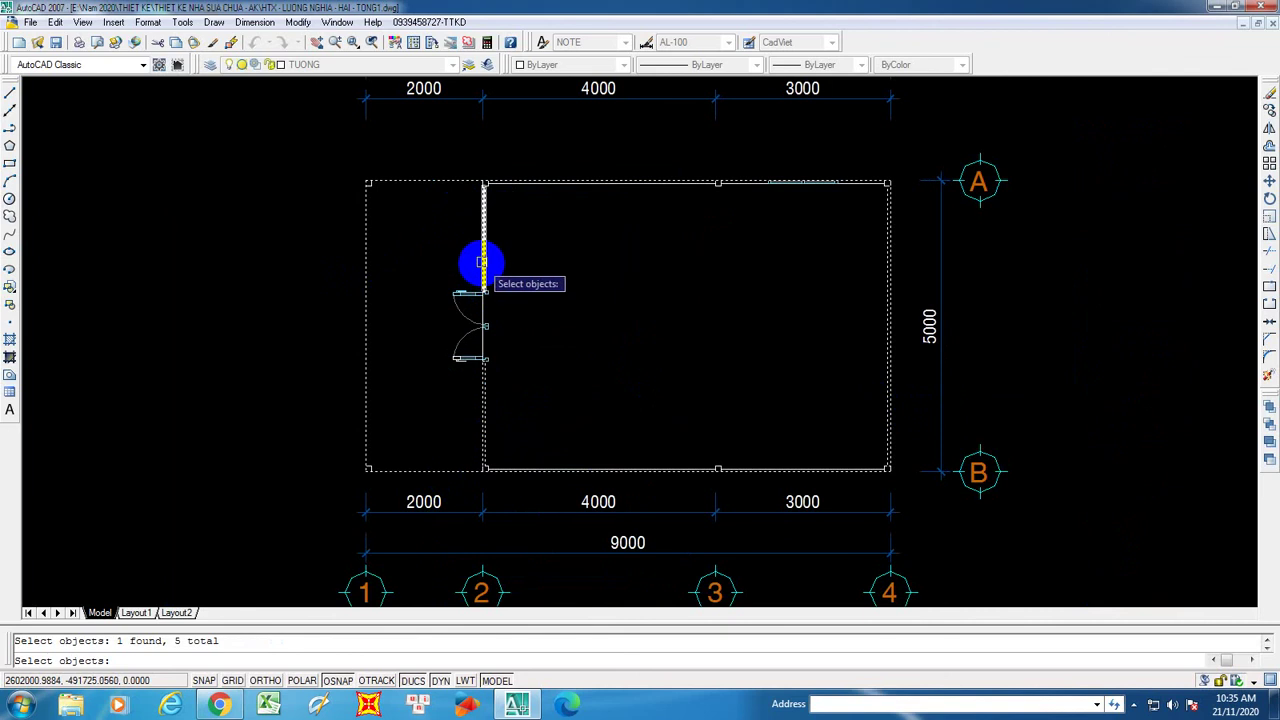
key("Return")
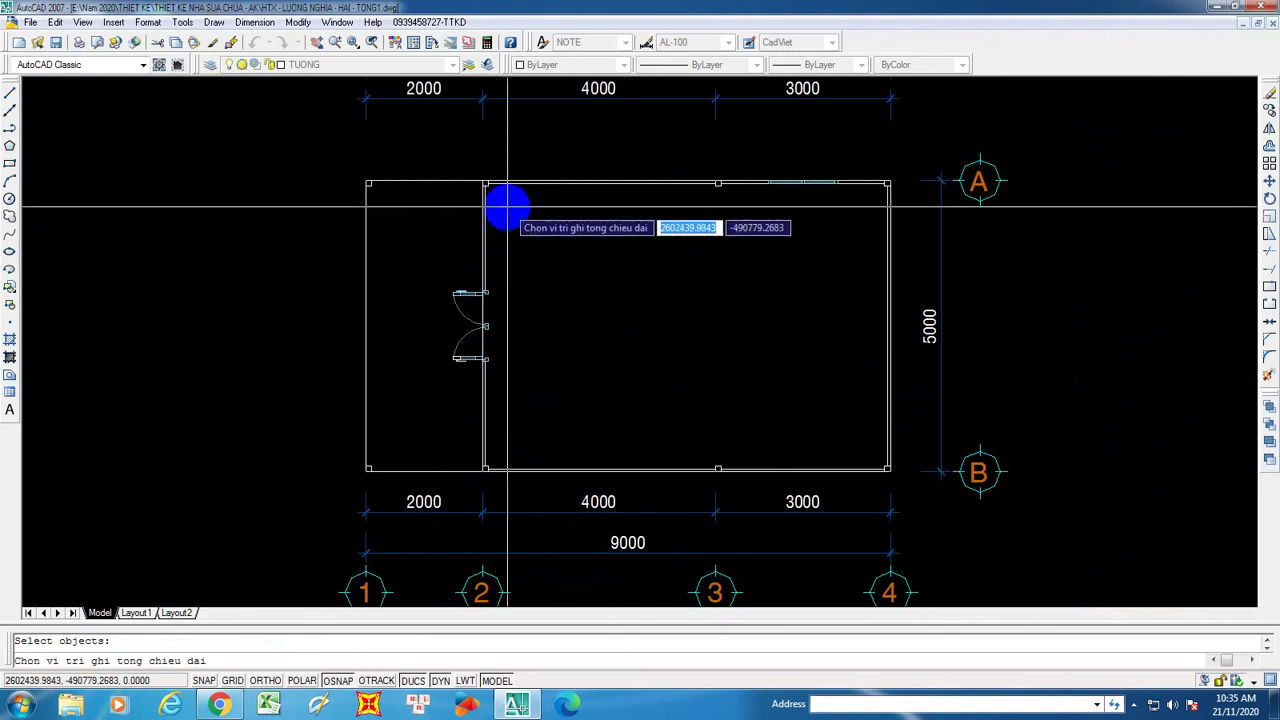
left_click(550, 320)
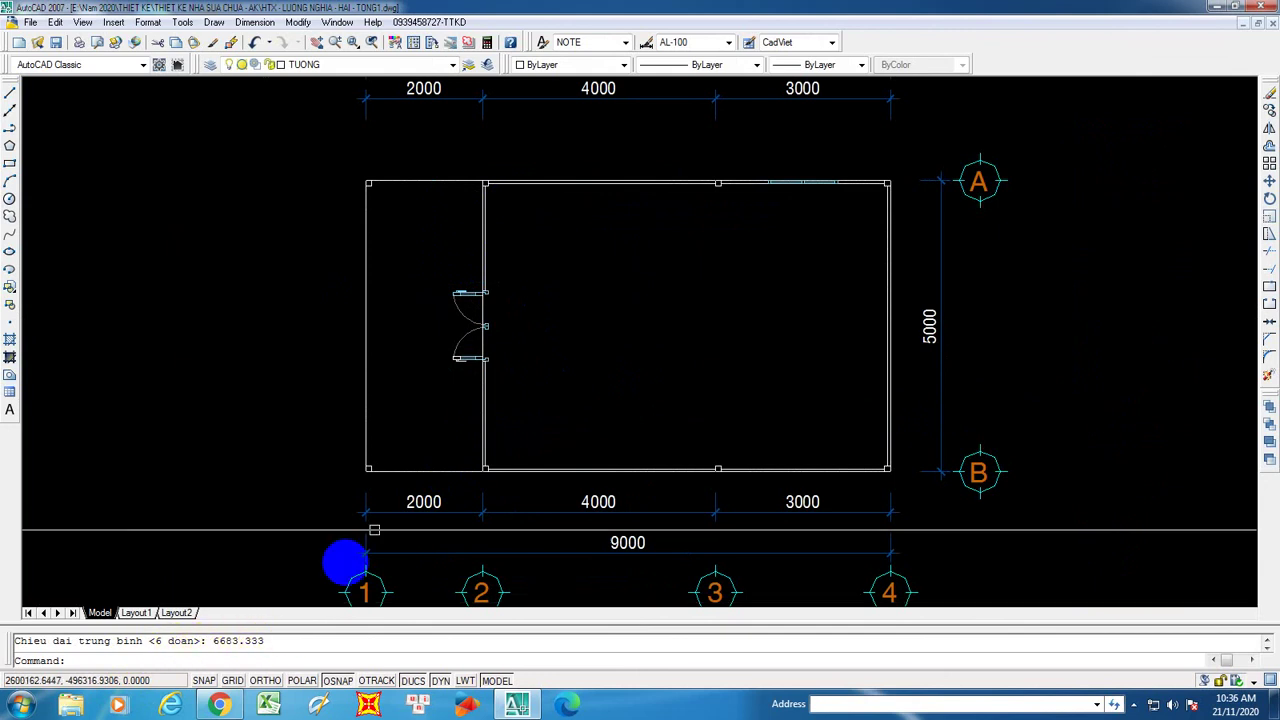
- Repeat the length calculation for the single outline line at axis 1 and pick a position for the total
scroll(553, 318, "down", 4)
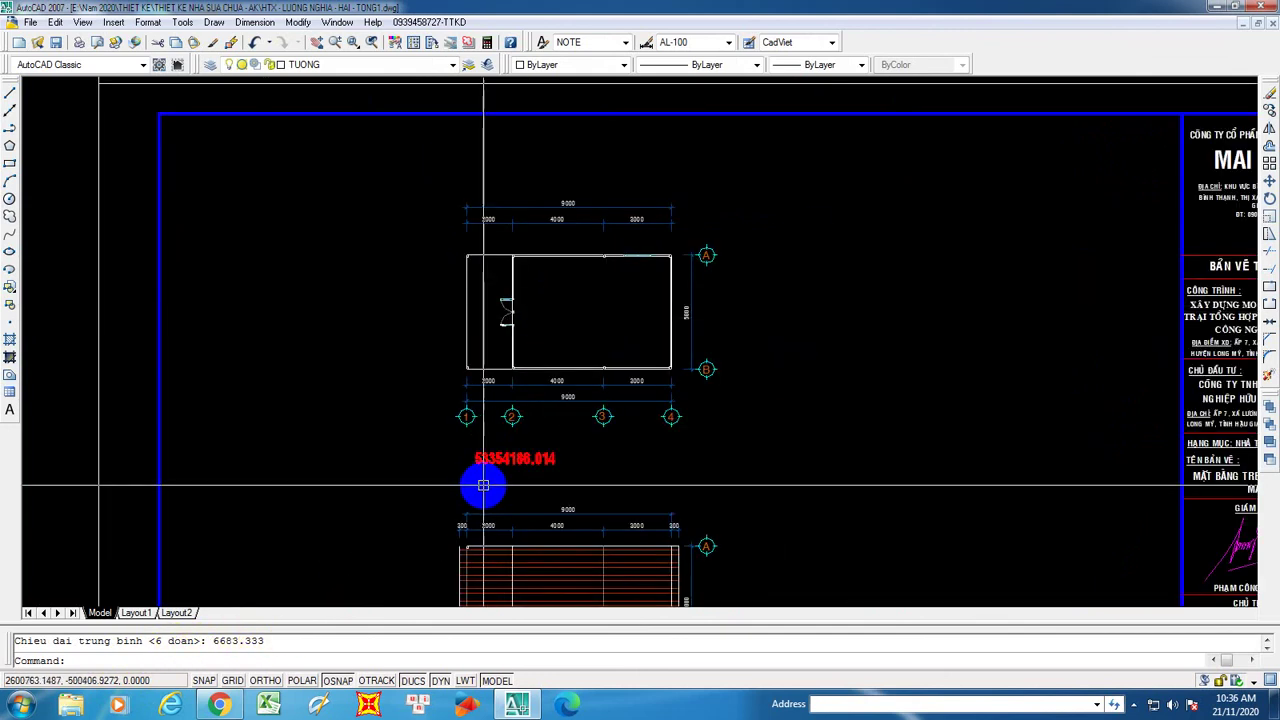
scroll(560, 309, "up", 5)
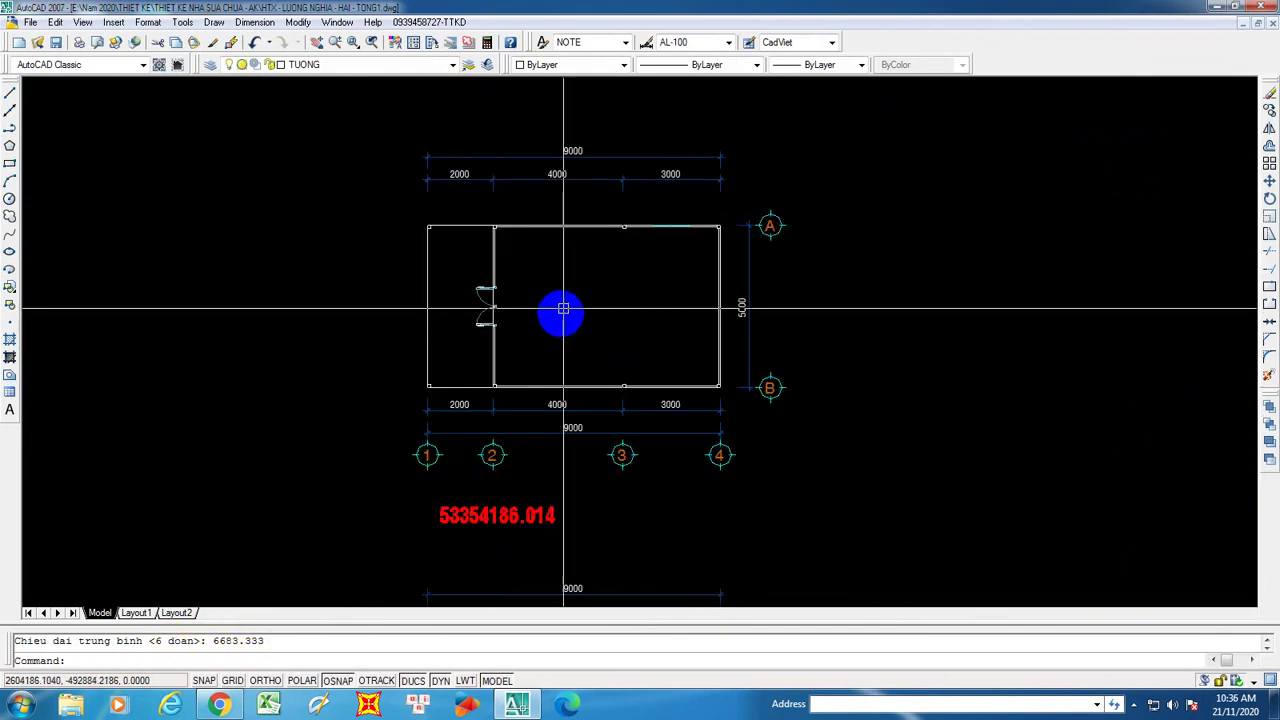
key("space")
left_click(285, 299)
key("space")
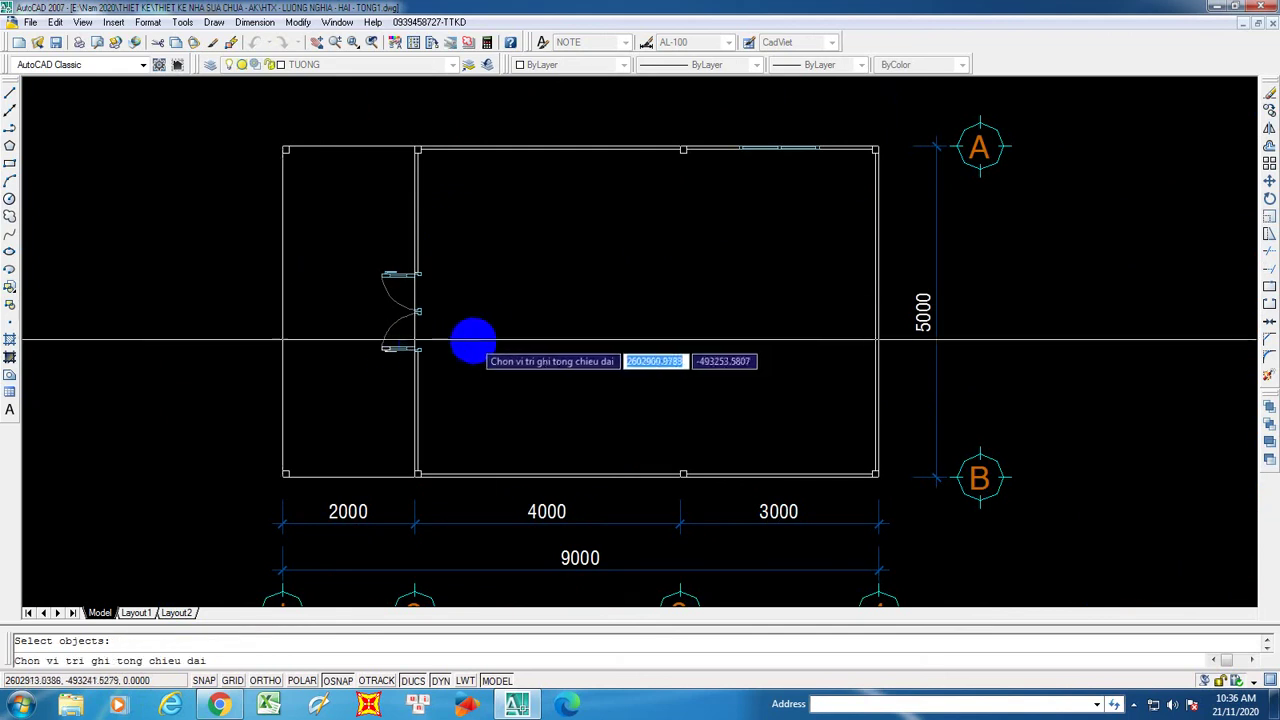
left_click(436, 147)
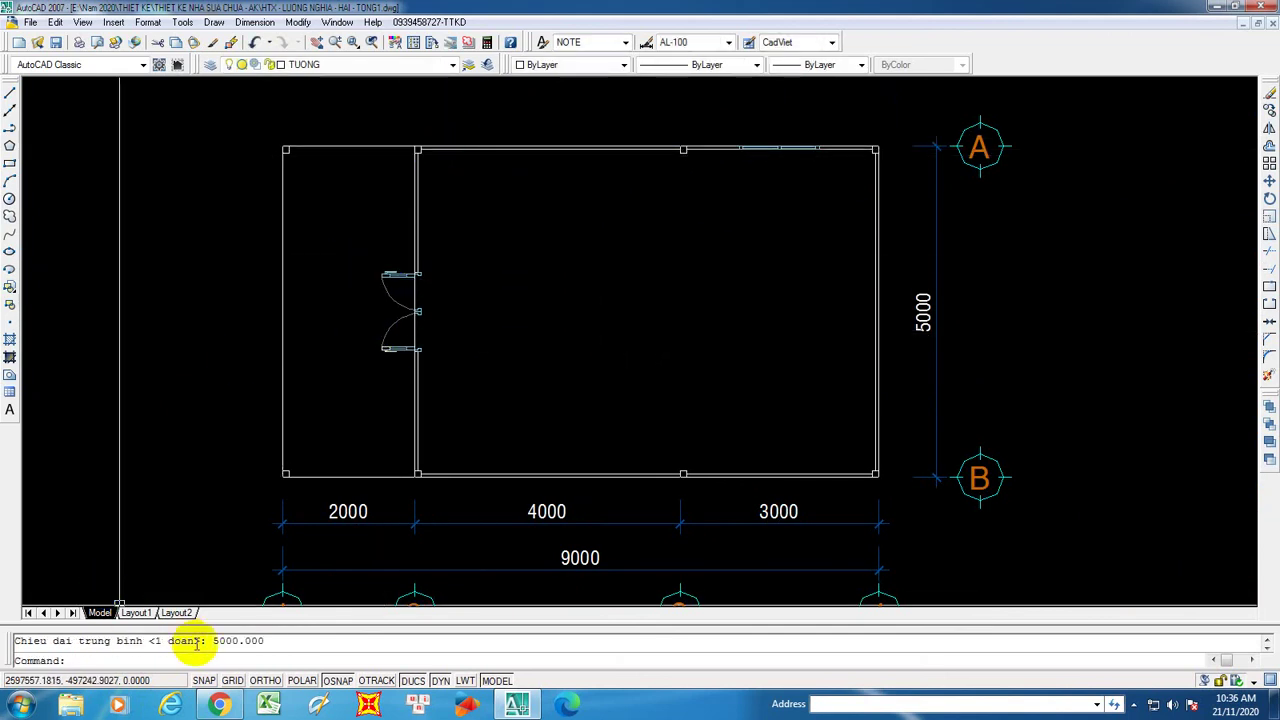
- Close the current drawing with the add-on's Dong ban ve (Close drawing) tool and confirm the closing
scroll(554, 289, "down", 5)
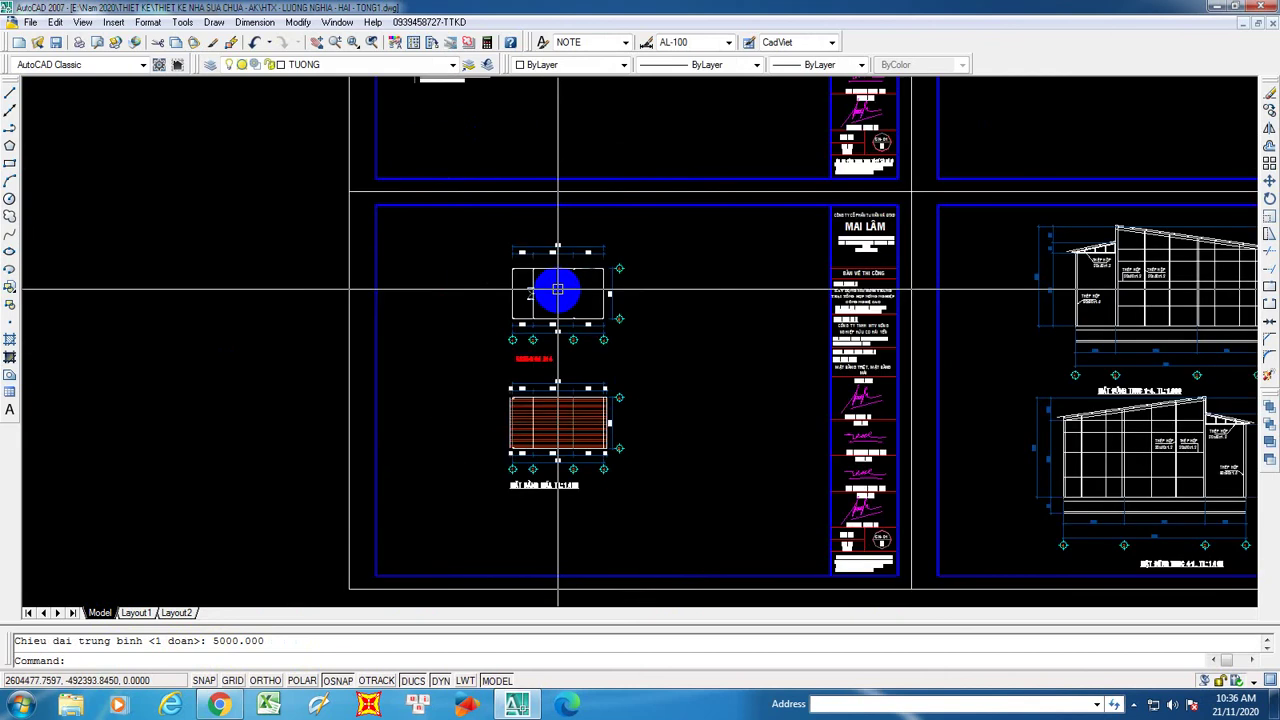
scroll(491, 286, "down", 4)
scroll(483, 340, "up", 3)
scroll(471, 189, "down", 2)
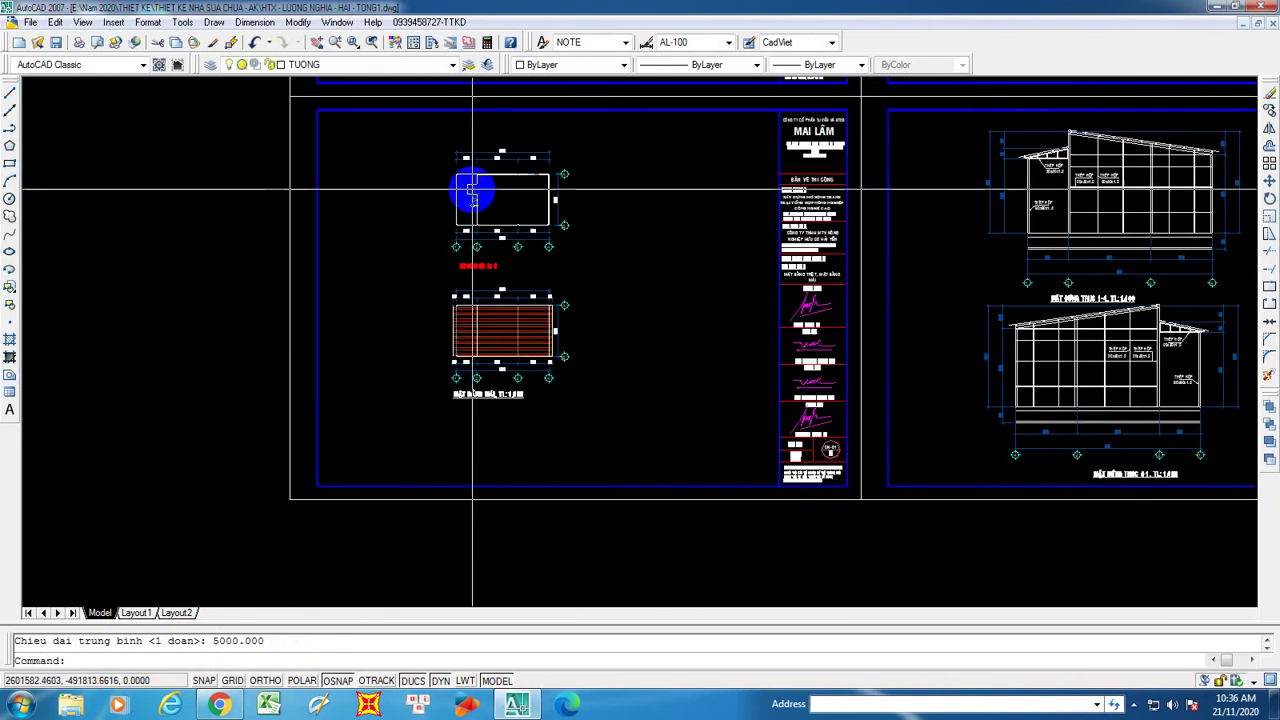
scroll(471, 189, "up", 2)
left_click(430, 22)
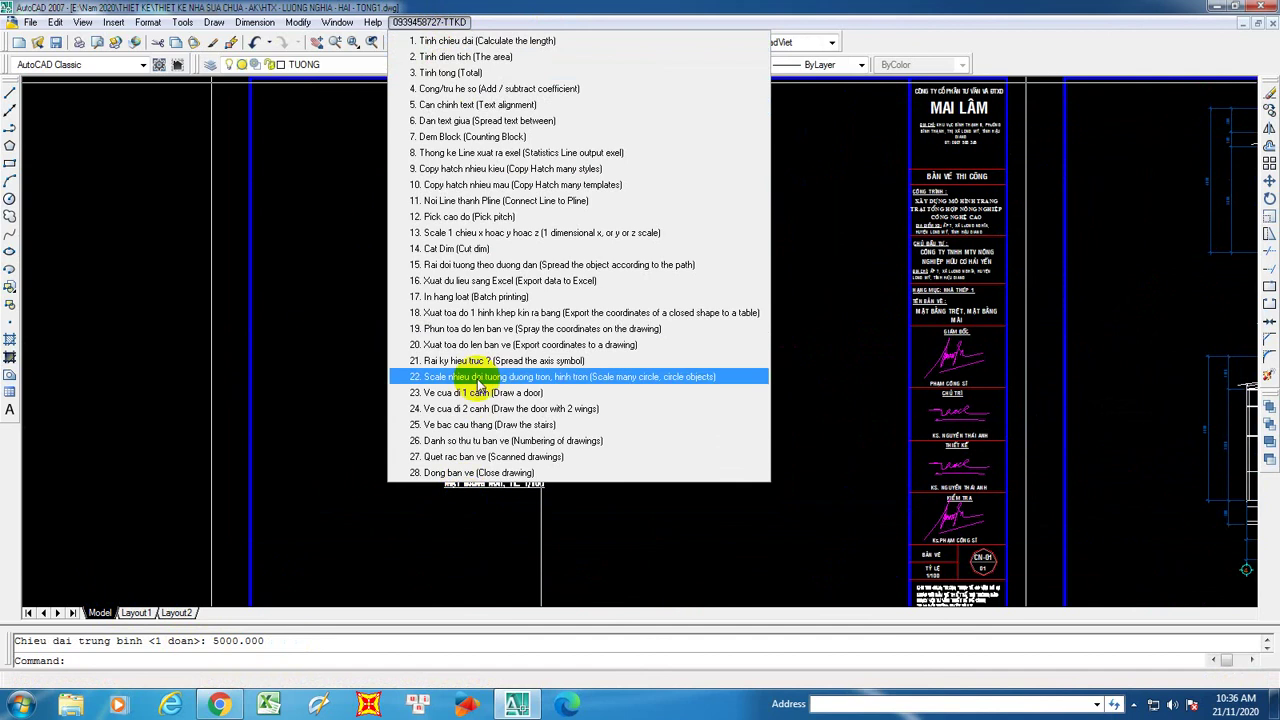
left_click(461, 476)
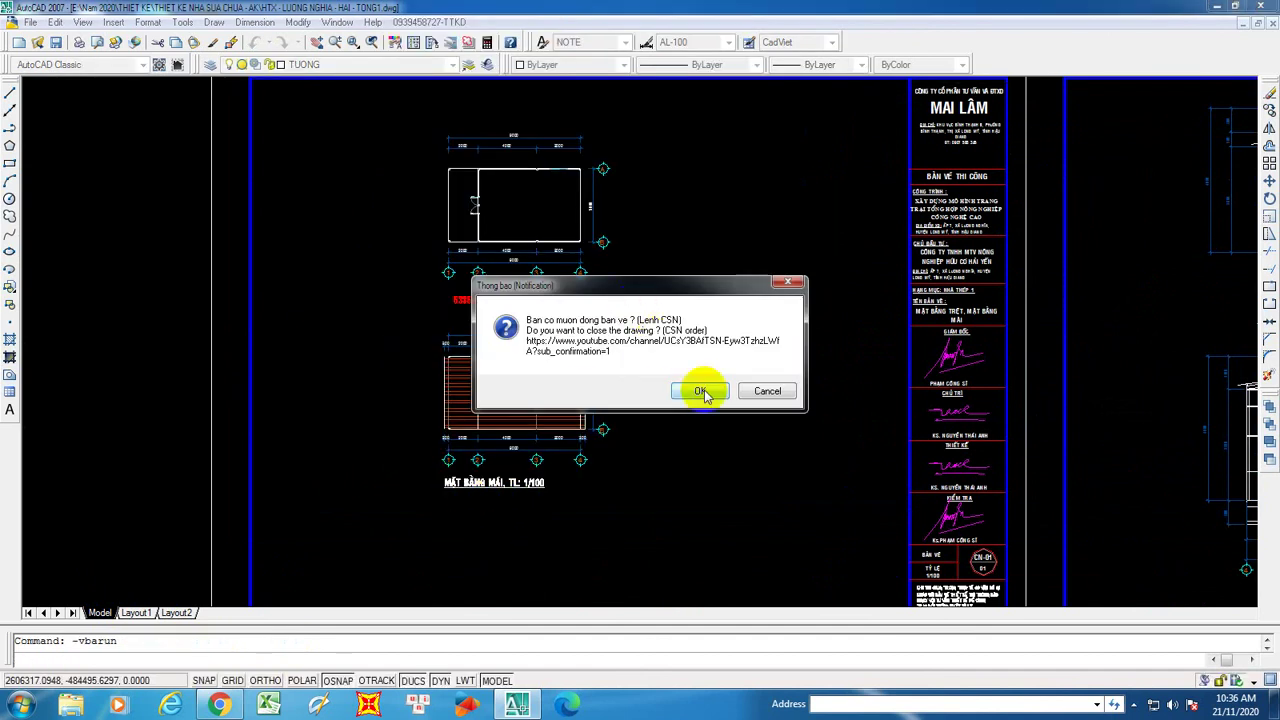
left_click(701, 391)
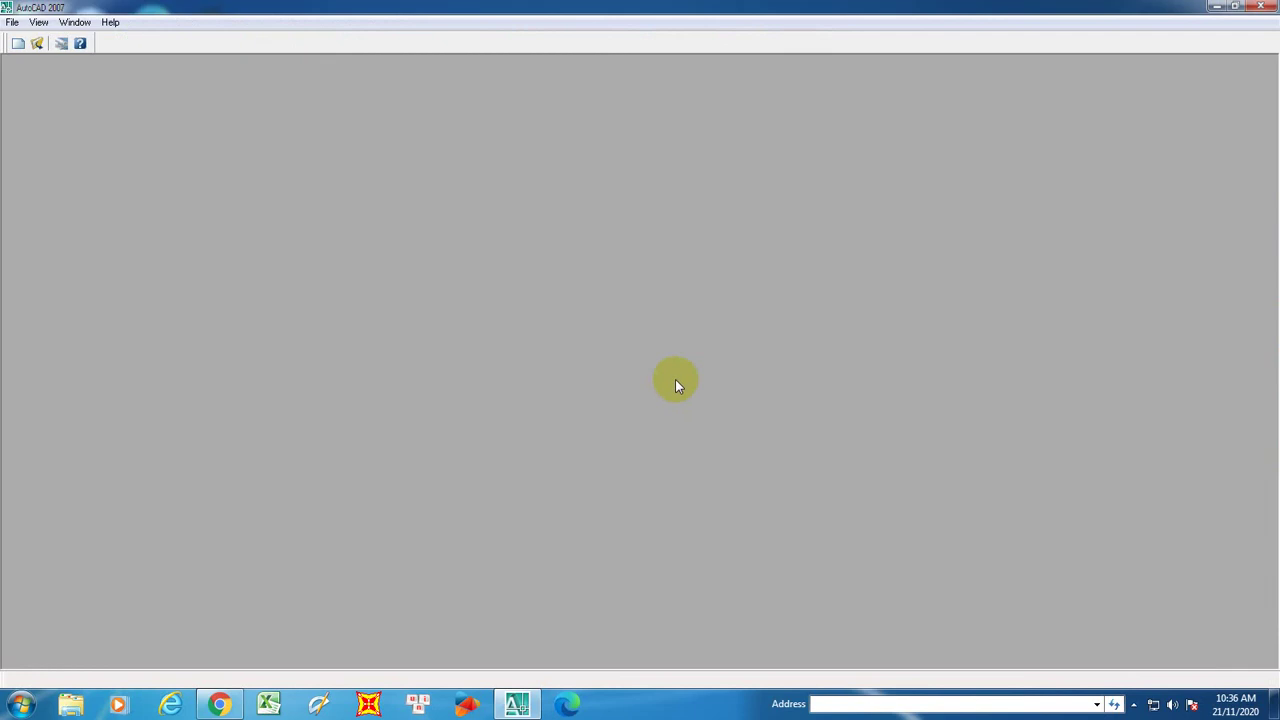
- Dismiss the new-drawing template selection, exit AutoCAD and refresh the Windows desktop
left_click(17, 44)
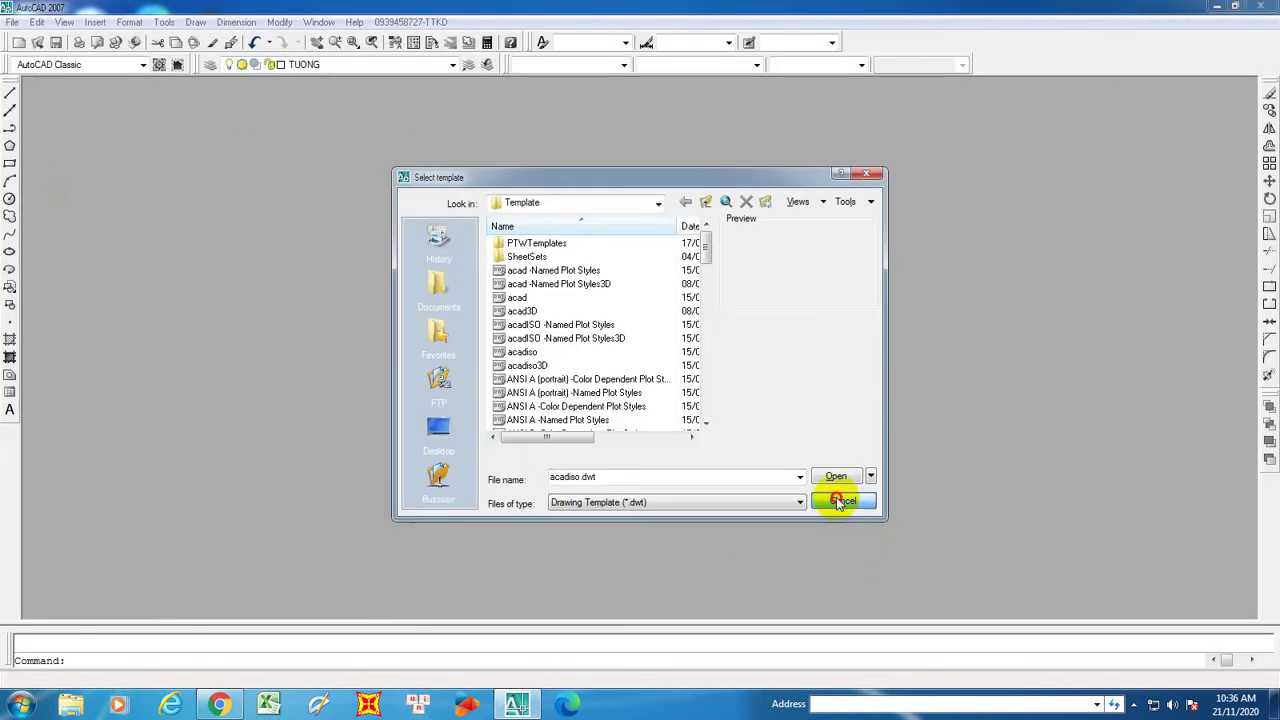
left_click(840, 502)
left_click(1262, 6)
right_click(527, 62)
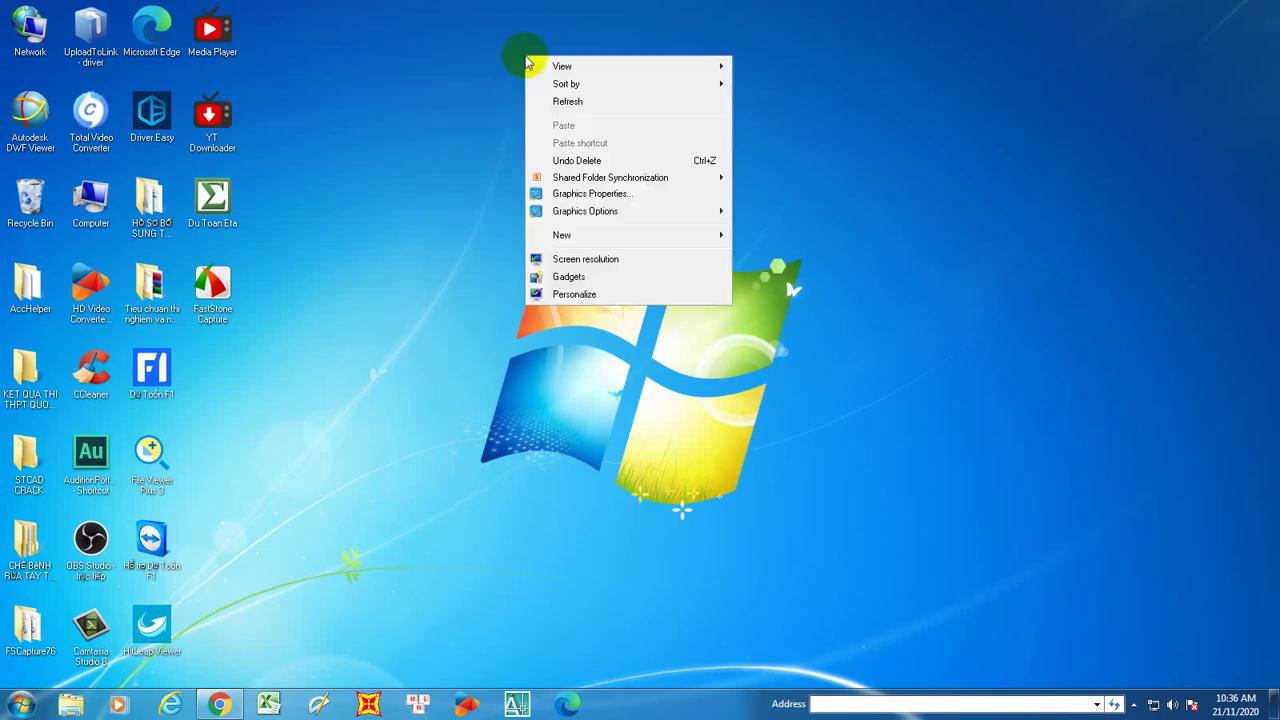
left_click(548, 100)
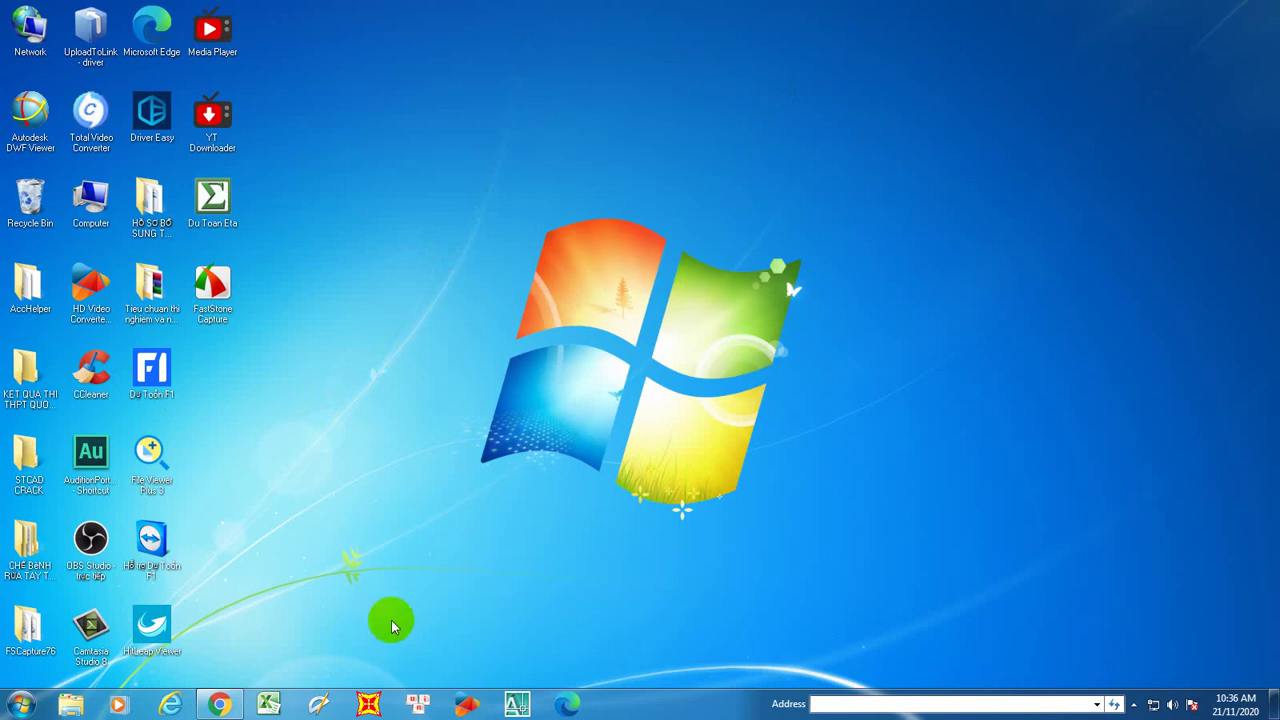